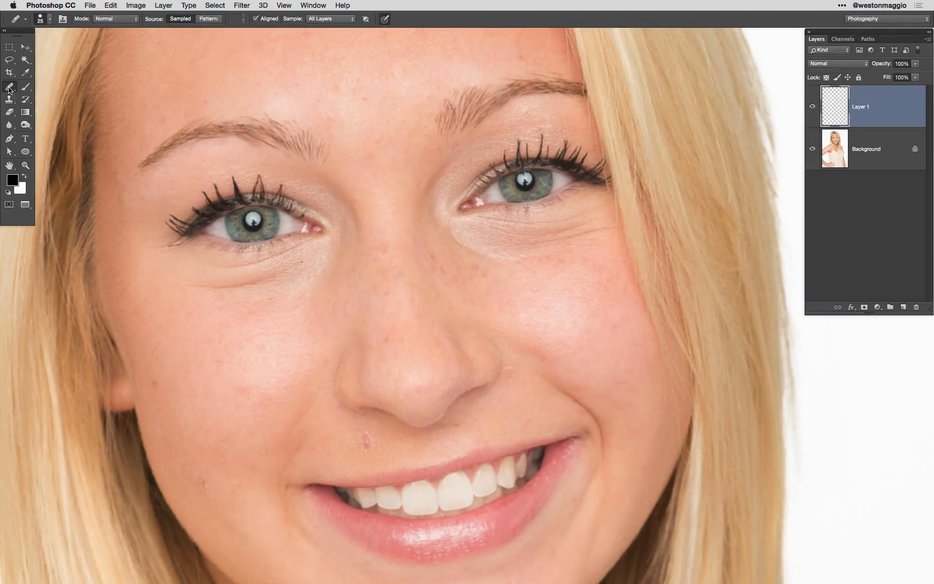
- Sample clean cheek skin with the Healing Brush and paint out the wrinkles under the left eye on Layer 1
left_click(10, 89)
left_click(37, 93)
left_click(219, 332, "alt")
mouse_move(185, 286)
left_mouse_down()
mouse_move(288, 270)
mouse_move(276, 284)
mouse_move(239, 287)
mouse_move(300, 261)
mouse_move(293, 283)
mouse_move(289, 265)
mouse_move(301, 246)
mouse_move(242, 266)
mouse_move(273, 257)
left_mouse_up()
left_click(249, 324, "alt")
left_click(249, 324, "alt")
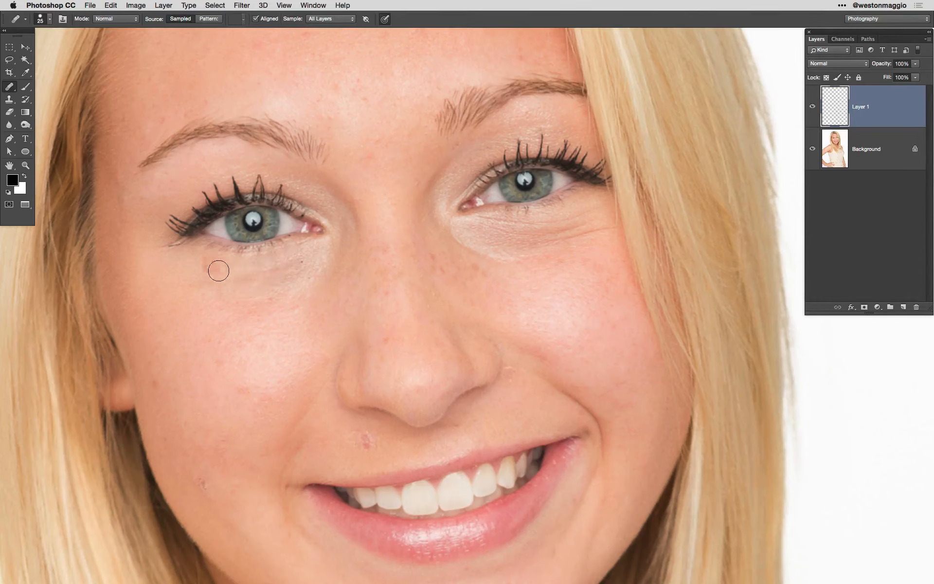
left_click_drag(237, 291, 282, 269)
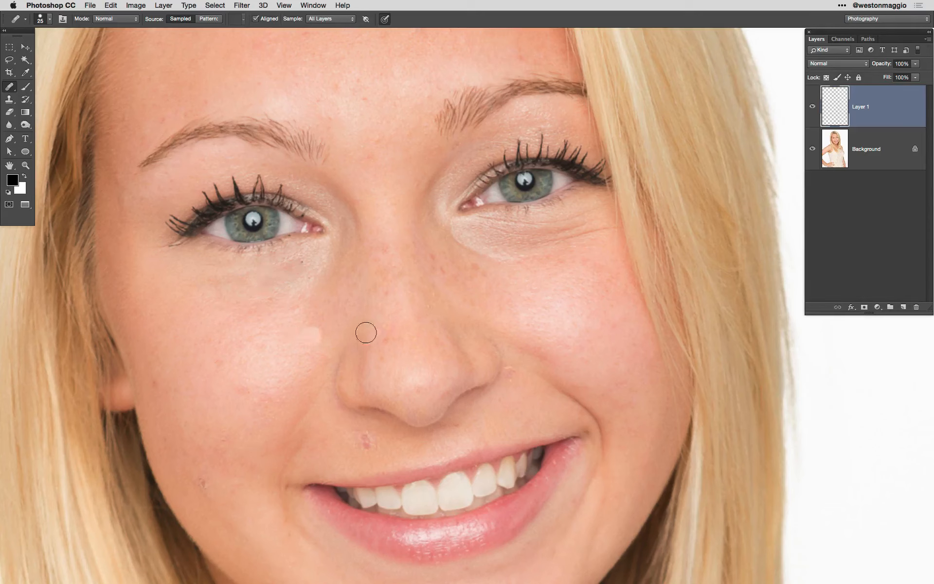
- Lower the opacity of Layer 1 to 55% and toggle its visibility to compare the under-eye area before and after
left_click_drag(884, 64, 860, 78)
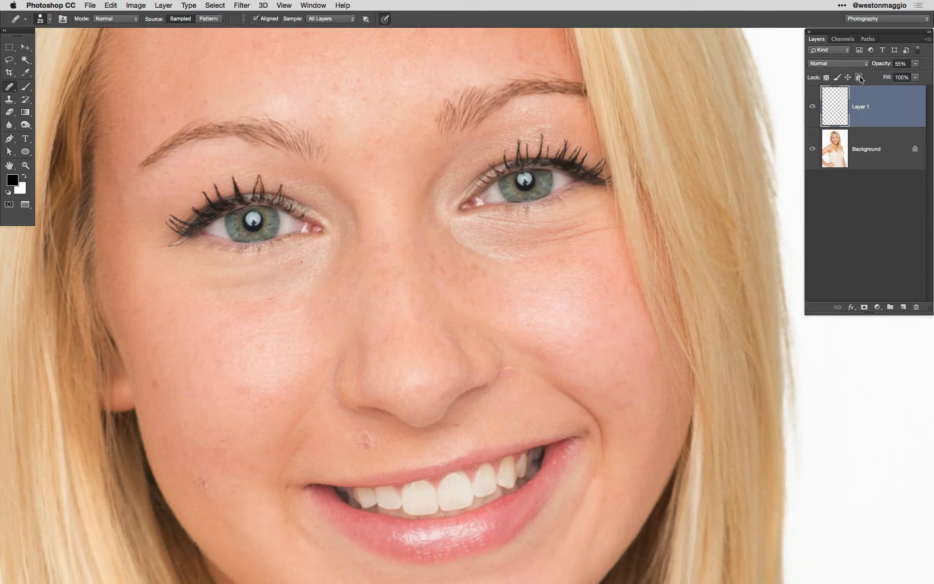
left_click(812, 106)
left_click(812, 106)
left_click(813, 107)
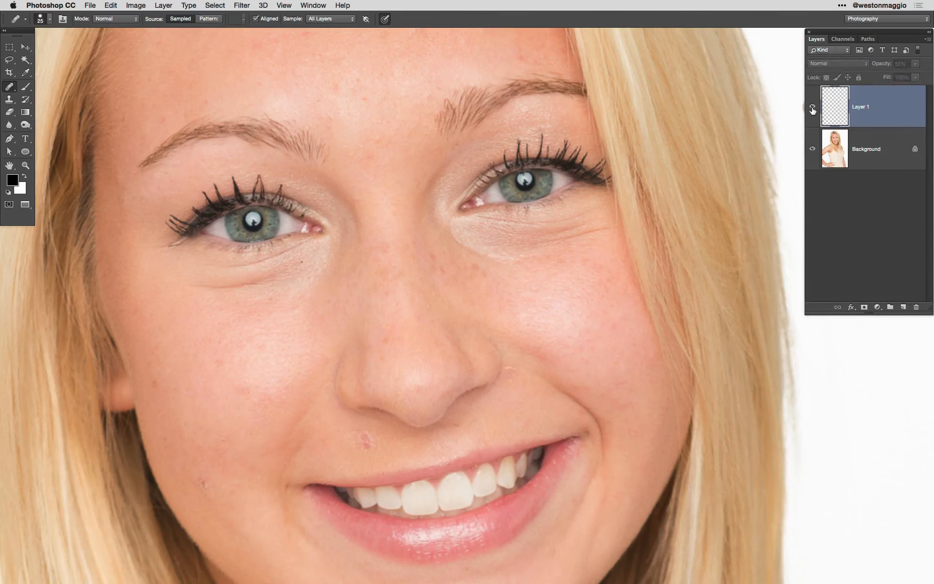
left_click(812, 106)
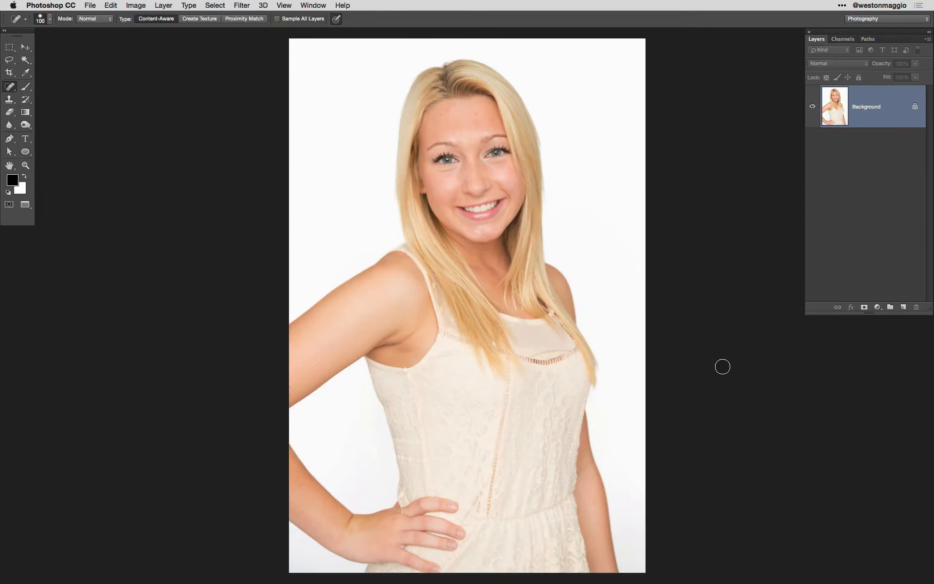
- Duplicate the Background layer and delete the copy again
left_click_drag(886, 120, 903, 307)
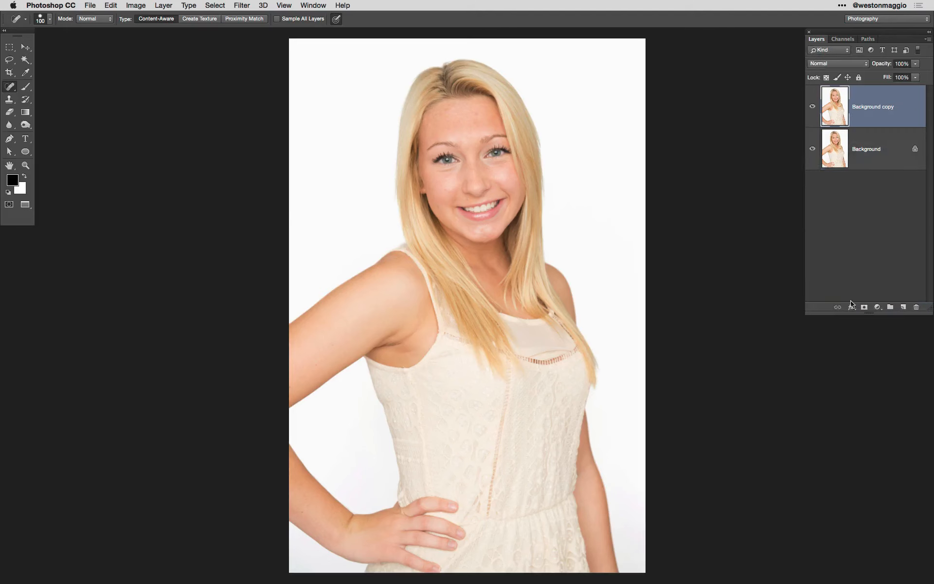
left_click_drag(858, 125, 916, 307)
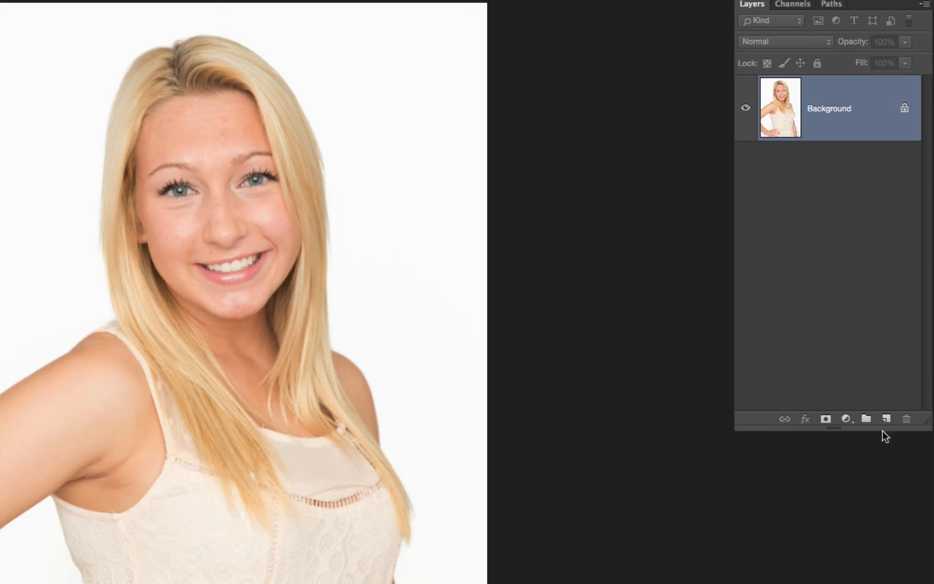
- Create a new empty layer above the Background and name it "Healing Brush"
left_click(886, 419)
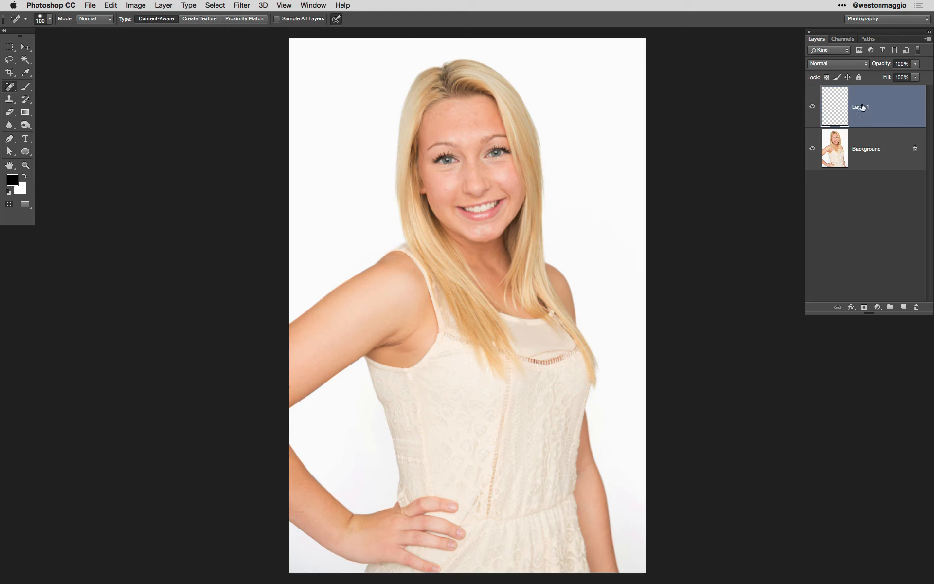
double_click(862, 107)
type("Healing Brush")
key("Return")
- Enable Sample All Layers for the Spot Healing Brush and heal the lines and blemishes across the forehead at brush size 100
mouse_move(533, 188)
left_mouse_down()
mouse_move(587, 204)
mouse_move(543, 256)
mouse_move(571, 351)
left_mouse_up()
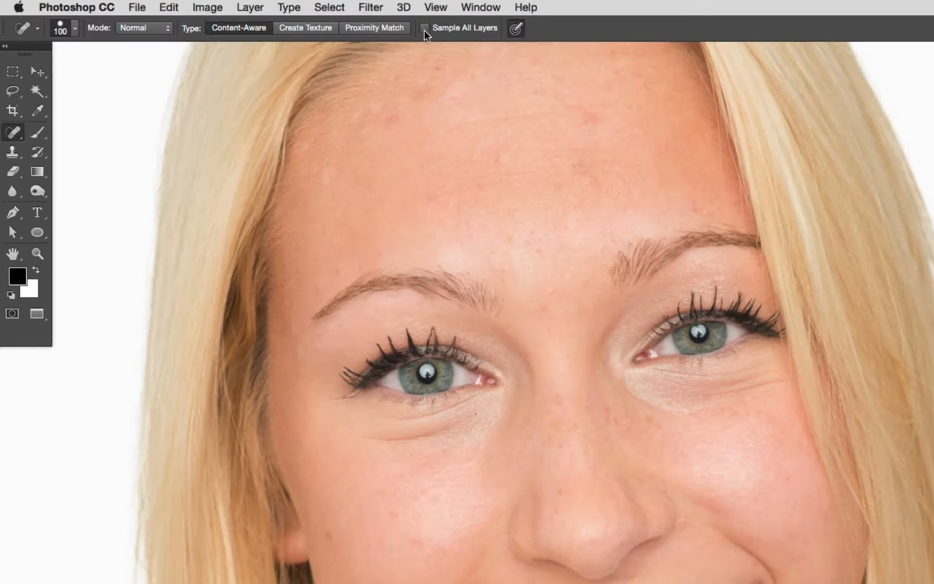
left_click(277, 19)
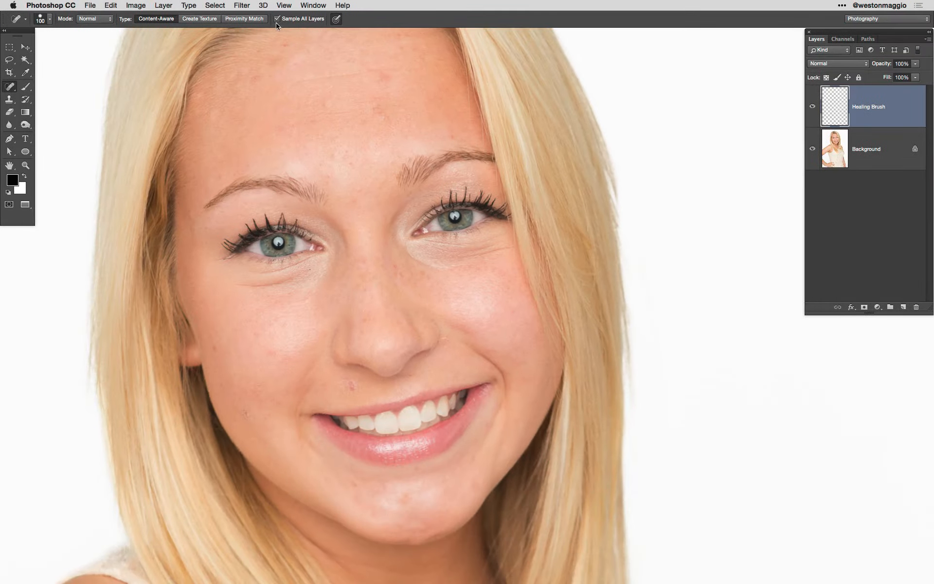
left_click_drag(294, 81, 373, 75)
left_click(293, 119)
left_click(278, 18)
left_click_drag(304, 80, 336, 76)
left_click_drag(301, 110, 407, 100)
left_click(386, 98)
left_click_drag(379, 69, 402, 69)
left_click(275, 135)
- Try healing the whole forehead in one broad brush stroke from side to side, and undo it
mouse_move(475, 111)
left_mouse_down()
mouse_move(367, 108)
mouse_move(219, 137)
left_mouse_up()
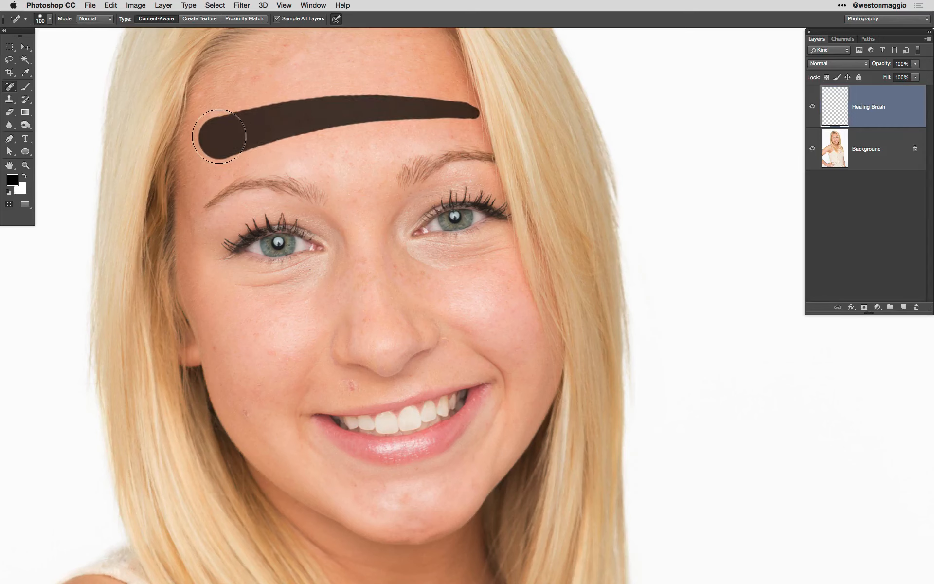
left_click_drag(218, 134, 219, 136)
key("super+z")
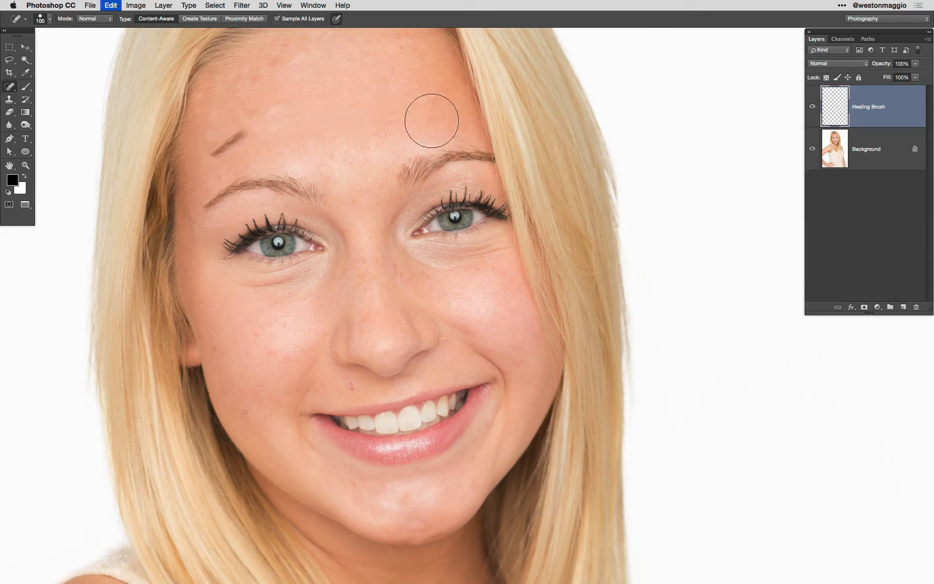
- Reduce the Spot Healing Brush size to 15 for working on small blemishes
key("bracketleft")
key("bracketleft")
key("bracketleft")
key("bracketleft")
key("bracketleft")
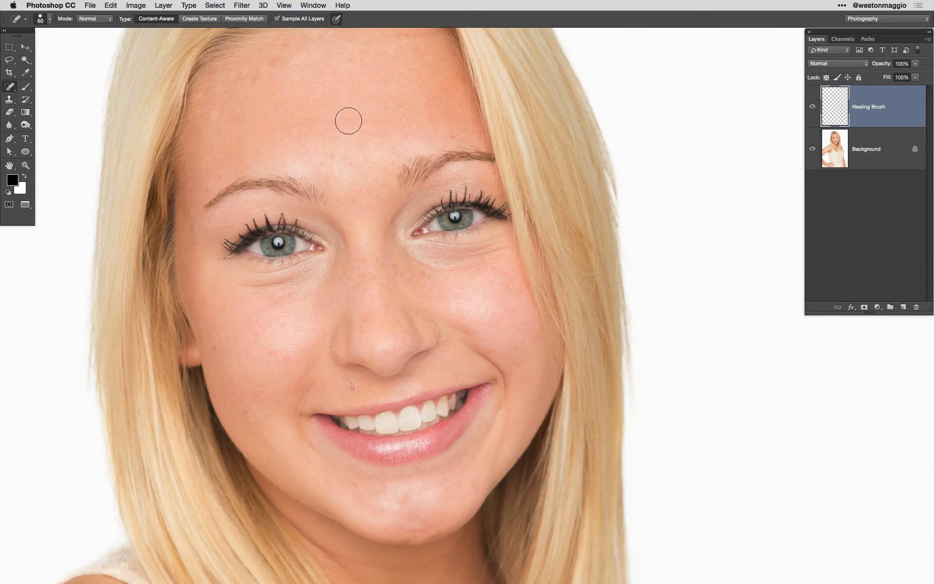
key("bracketleft")
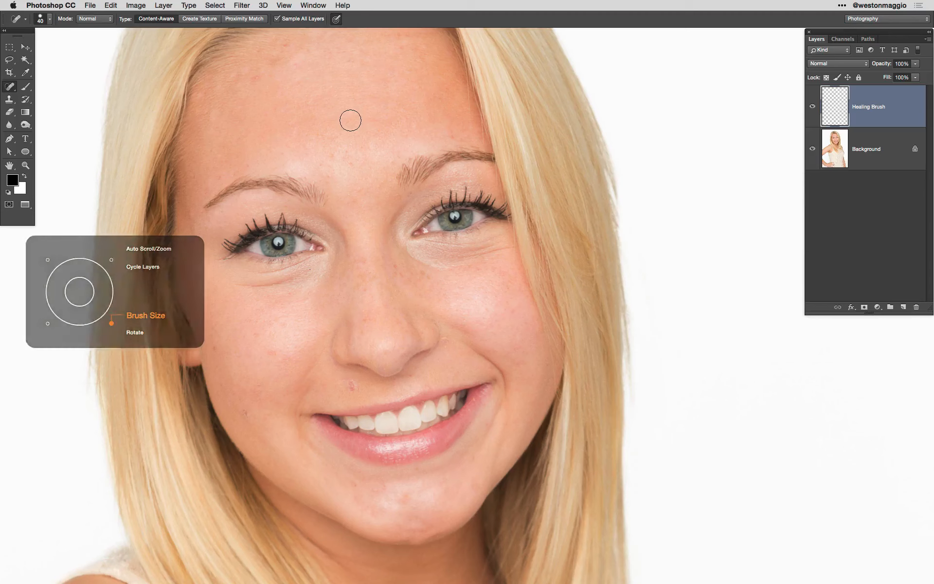
key("bracketleft")
key("bracketleft")
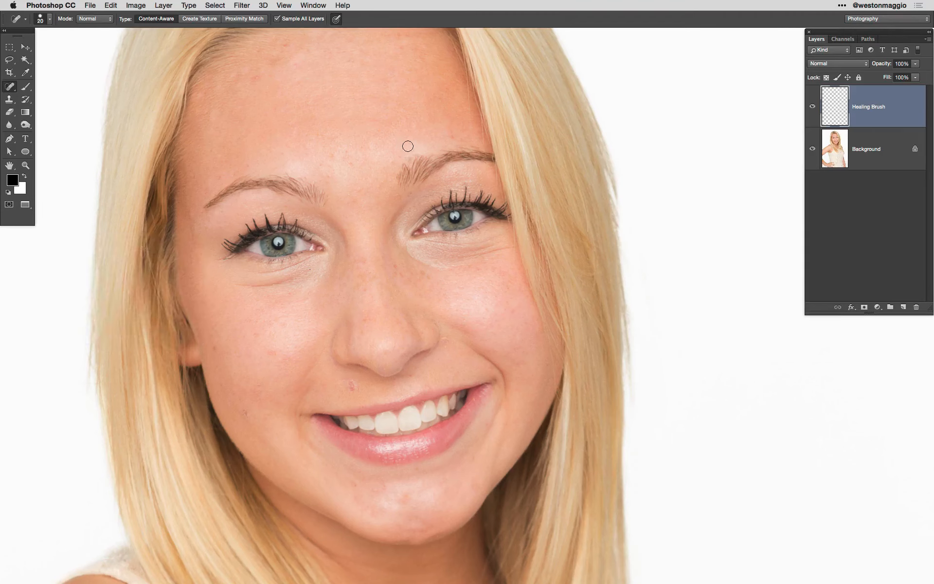
key("bracketright")
key("bracketright")
key("bracketright")
key("bracketright")
key("bracketright")
key("bracketright")
key("bracketright")
key("bracketright")
key("bracketright")
key("bracketright")
key("bracketright")
key("bracketright")
key("bracketright")
key("bracketright")
key("bracketleft")
key("bracketleft")
key("bracketleft")
key("bracketleft")
key("bracketleft")
key("bracketleft")
key("bracketleft")
key("bracketleft")
key("bracketleft")
key("bracketleft")
key("bracketleft")
key("bracketleft")
key("bracketleft")
key("bracketleft")
key("bracketleft")
- Heal the small red spots on the upper forehead near the hairline with the Spot Healing Brush
left_click_drag(293, 69, 384, 284)
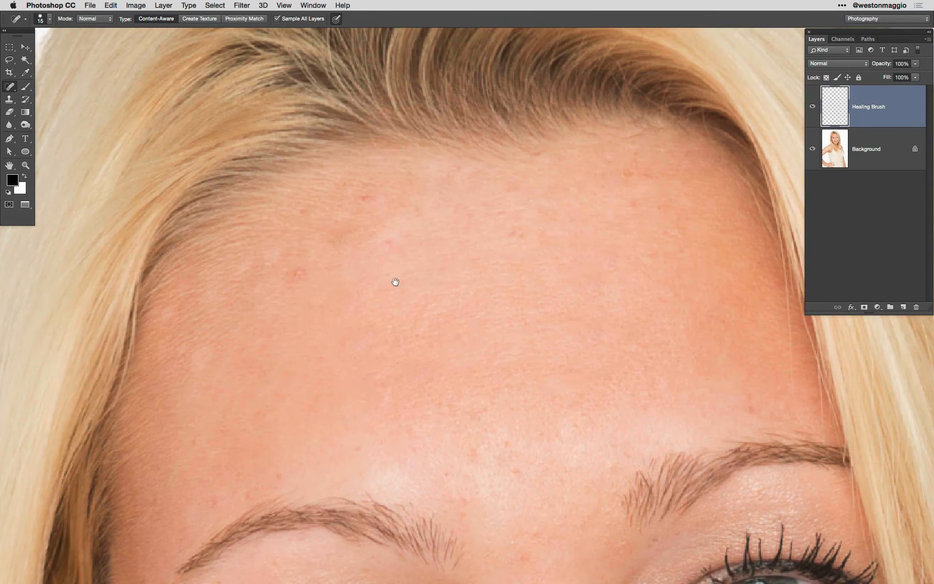
left_click(299, 273)
left_click(364, 197)
left_click(336, 230)
left_click_drag(497, 213, 534, 212)
mouse_move(515, 232)
left_mouse_down()
mouse_move(549, 235)
mouse_move(357, 205)
left_mouse_up()
left_click_drag(464, 197, 491, 196)
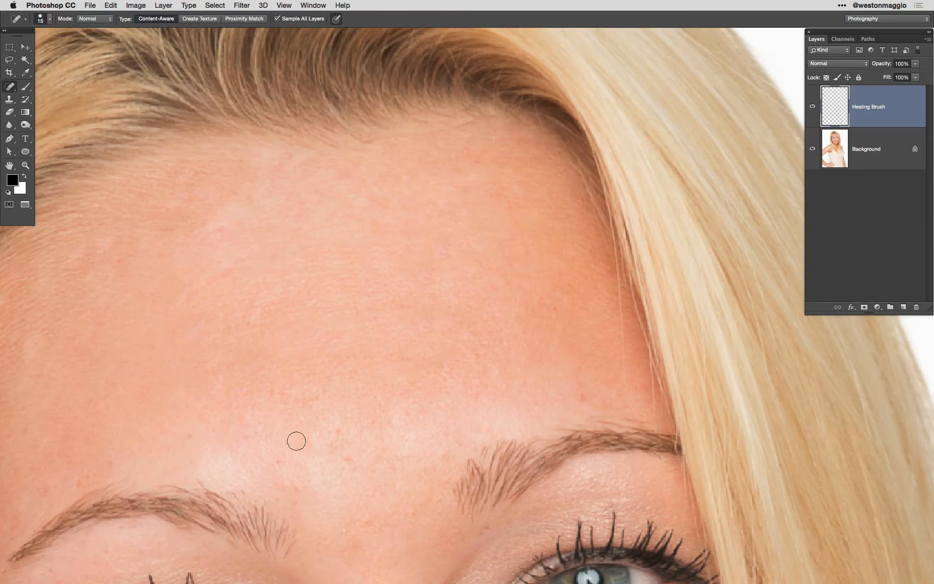
- Heal the remaining small blemishes in the middle of the forehead and above the left eyebrow
left_click_drag(283, 458, 274, 463)
left_click_drag(216, 232, 229, 226)
left_click_drag(206, 269, 338, 221)
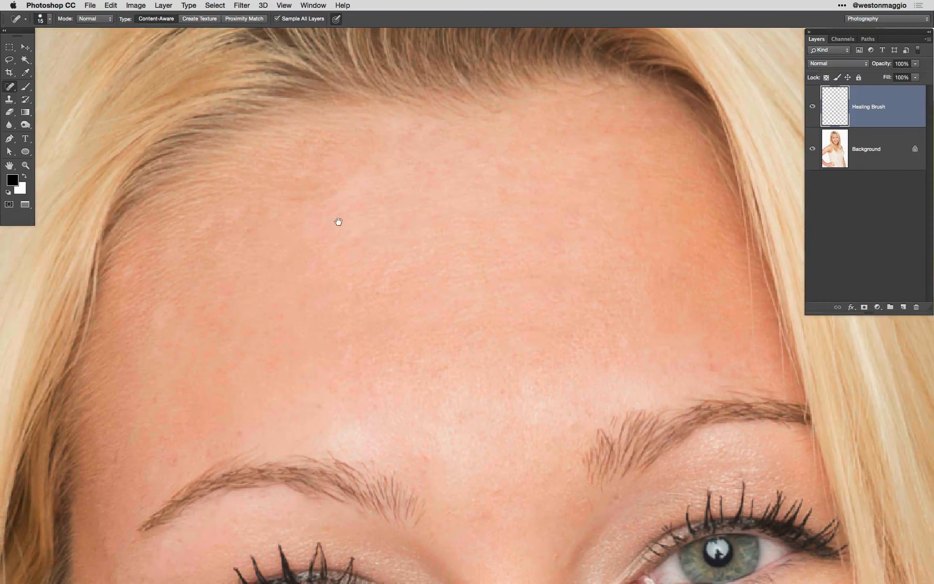
left_click(301, 188)
left_click(295, 306)
left_click_drag(240, 398, 276, 196)
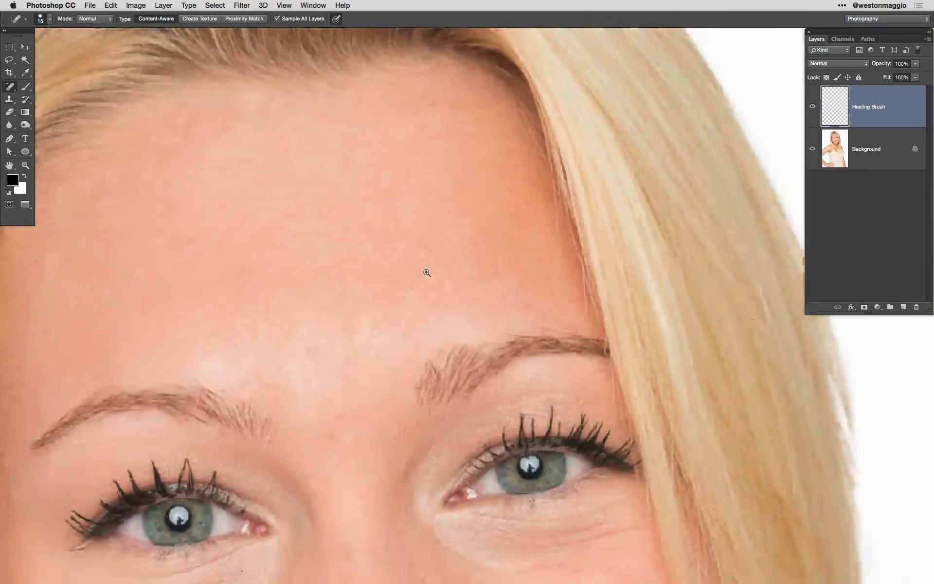
- Compare the forehead with the Healing Brush layer hidden and shown, and try a lower layer opacity before restoring 100%
mouse_move(426, 273)
left_mouse_down()
mouse_move(390, 272)
mouse_move(436, 272)
left_mouse_up()
mouse_move(374, 295)
left_mouse_down()
mouse_move(448, 288)
mouse_move(425, 287)
left_mouse_up()
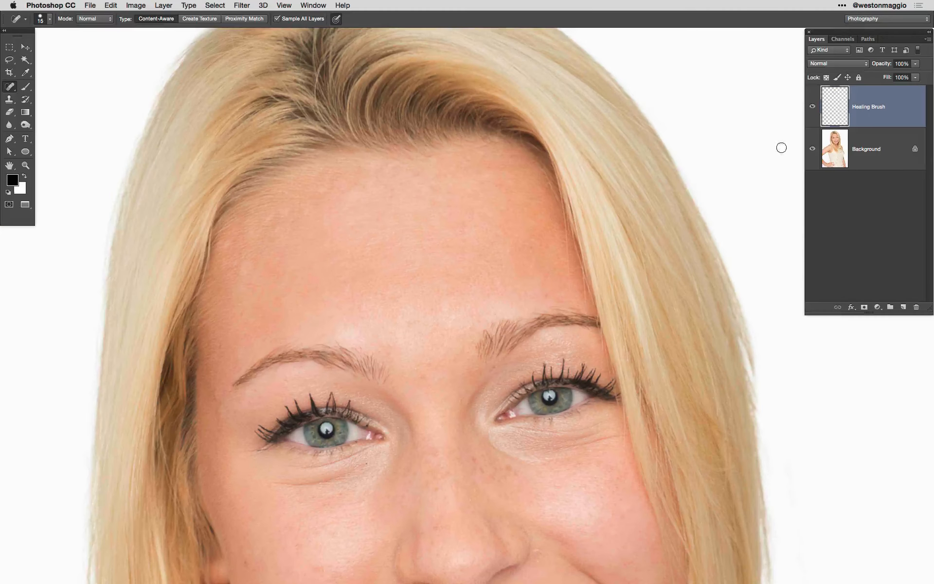
left_click(813, 107)
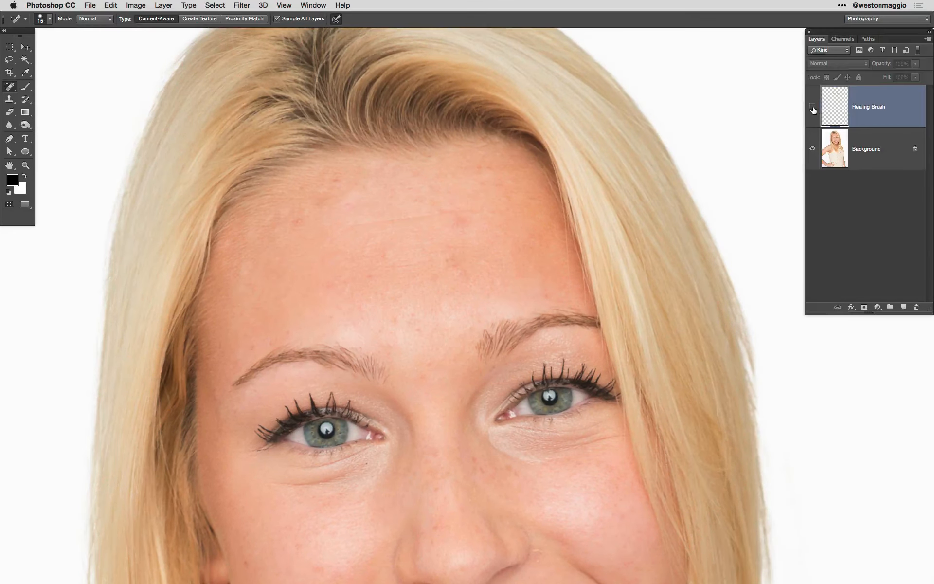
left_click(813, 106)
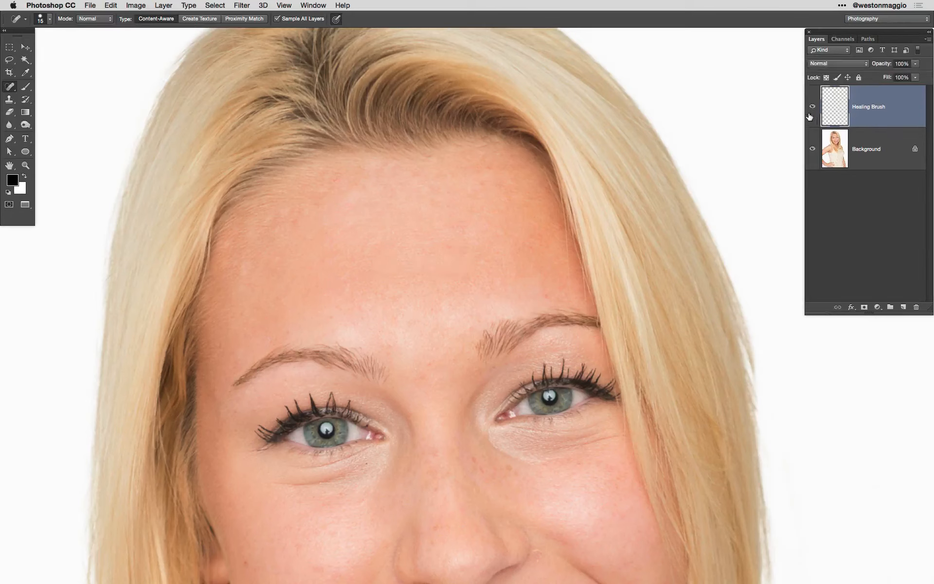
left_click(814, 107)
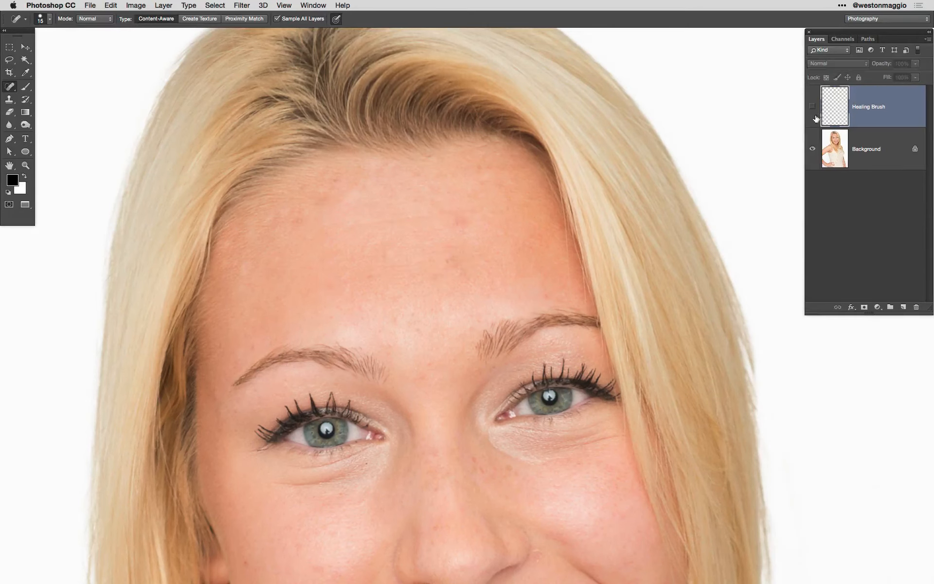
left_click(813, 107)
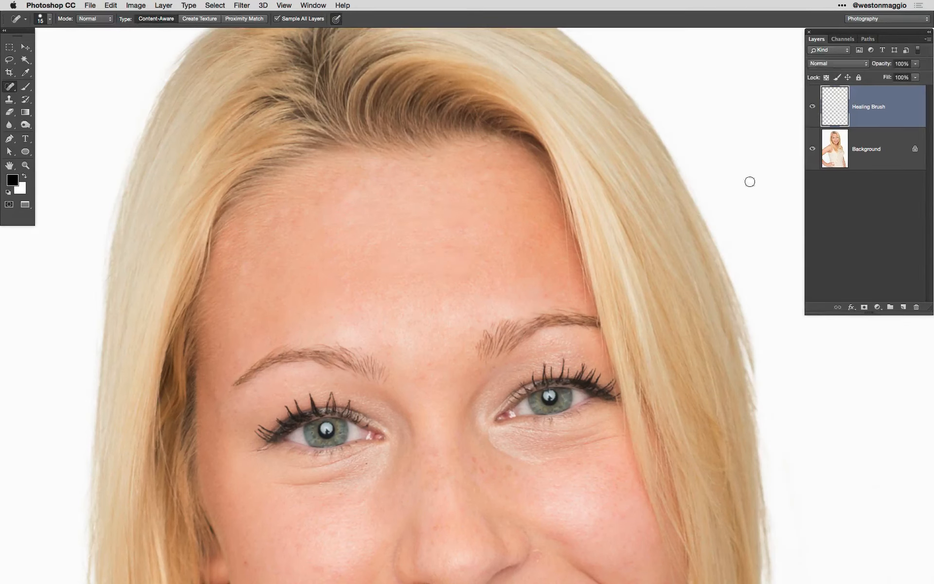
left_click(812, 108)
left_click(812, 106)
left_click_drag(882, 67, 858, 67)
left_click_drag(882, 65, 927, 64)
- Create another empty layer above the Healing Brush layer and name it "Left Eye"
mouse_move(456, 382)
left_mouse_down()
mouse_move(426, 384)
mouse_move(438, 327)
mouse_move(411, 211)
left_mouse_up()
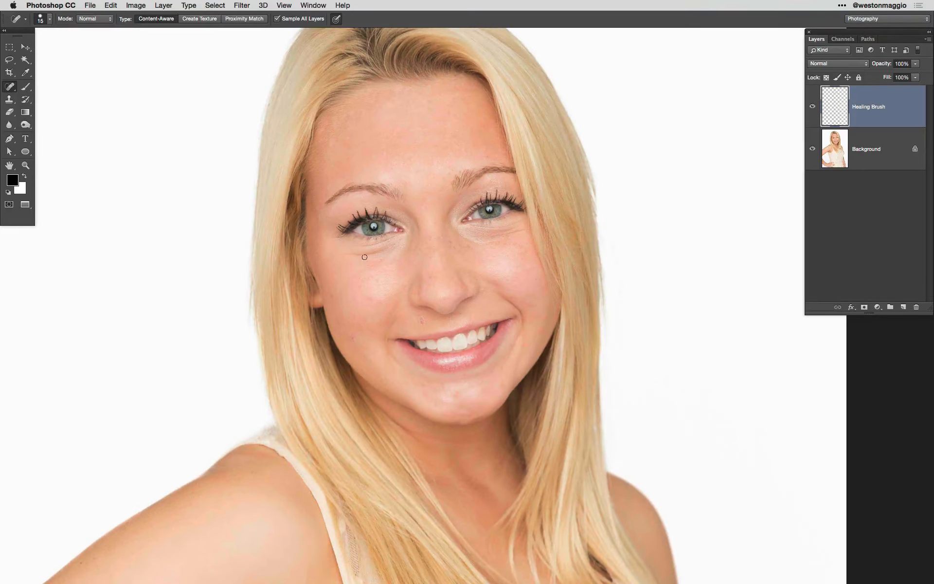
left_click_drag(393, 255, 424, 323)
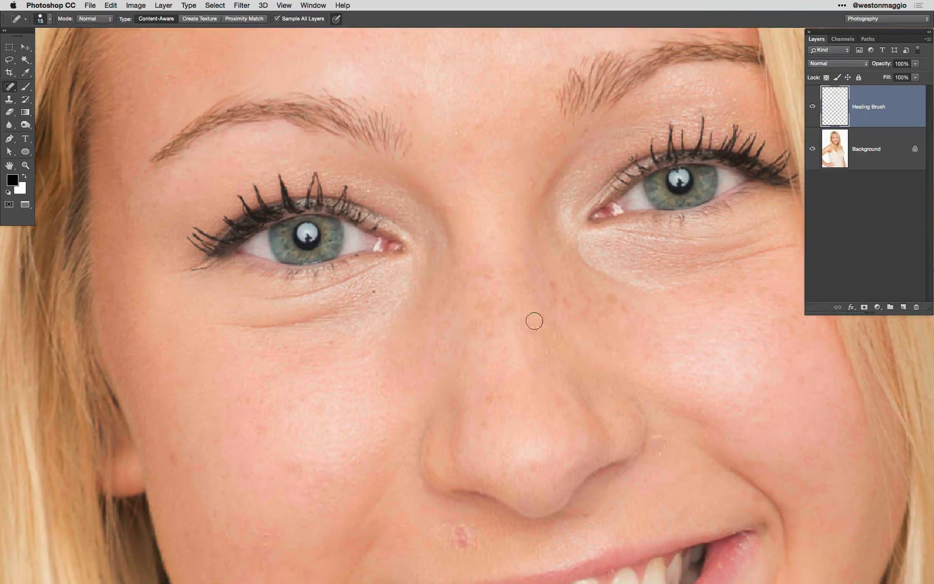
left_click(903, 307)
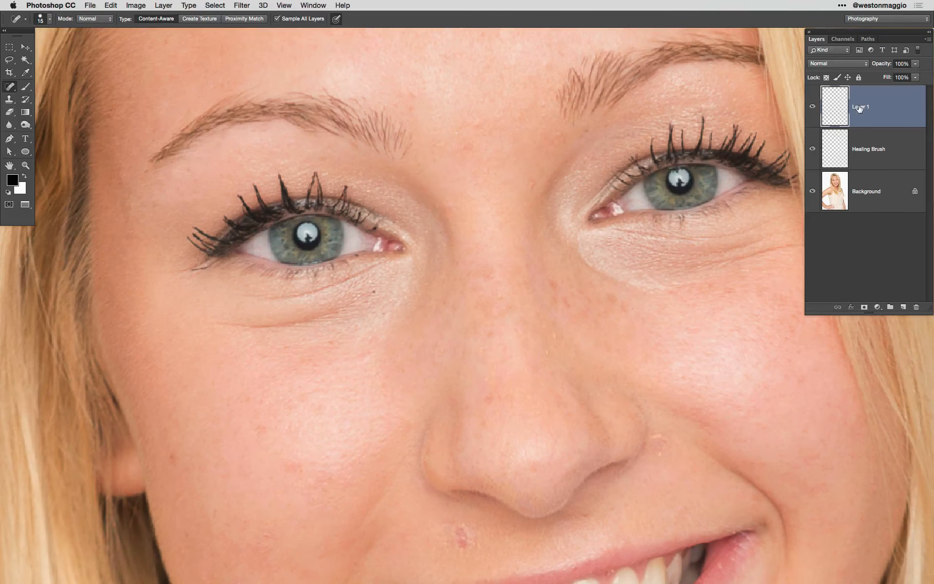
double_click(867, 106)
type("Left Eye")
key("Return")
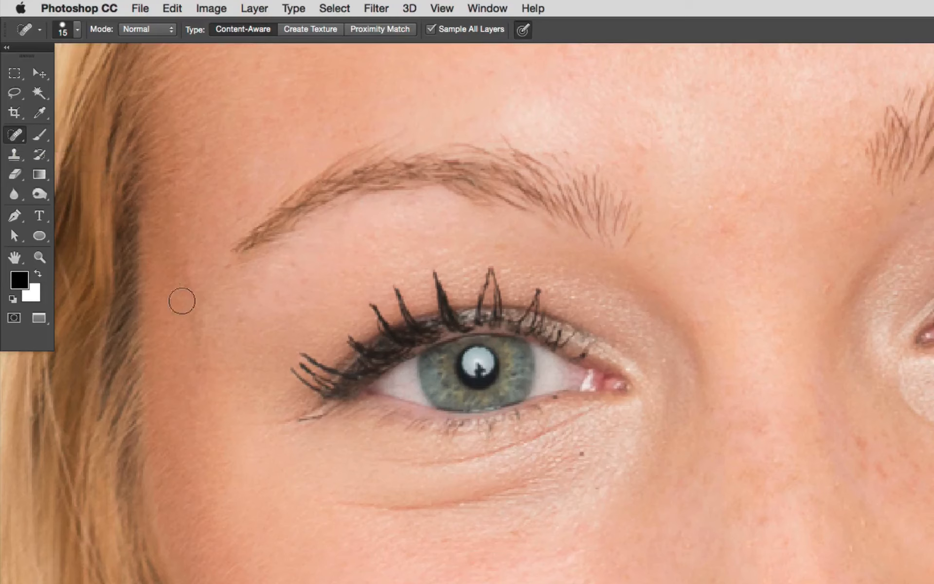
- Switch to the Healing Brush tool, sample clean skin on the left cheek, and keep Sample set to All Layers
left_click(19, 140)
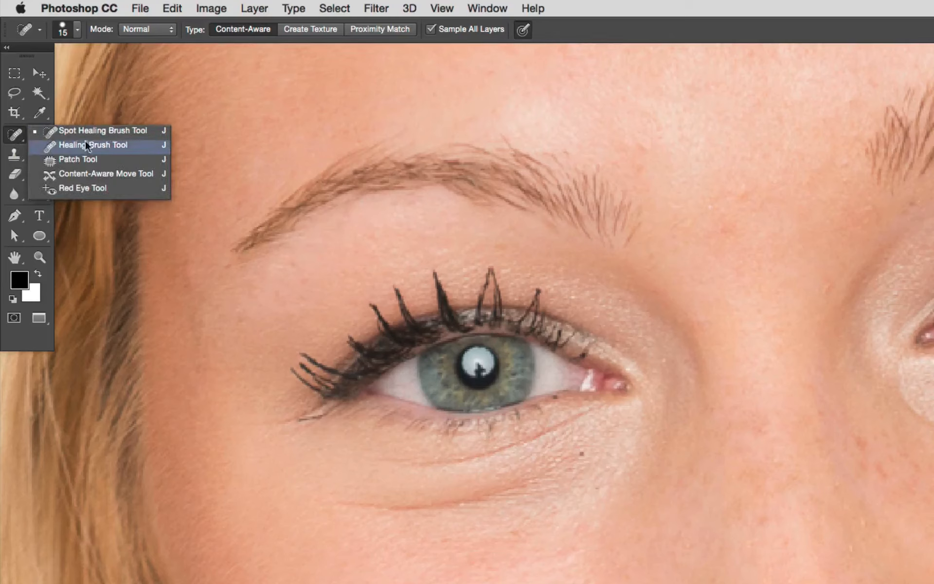
left_click(137, 147)
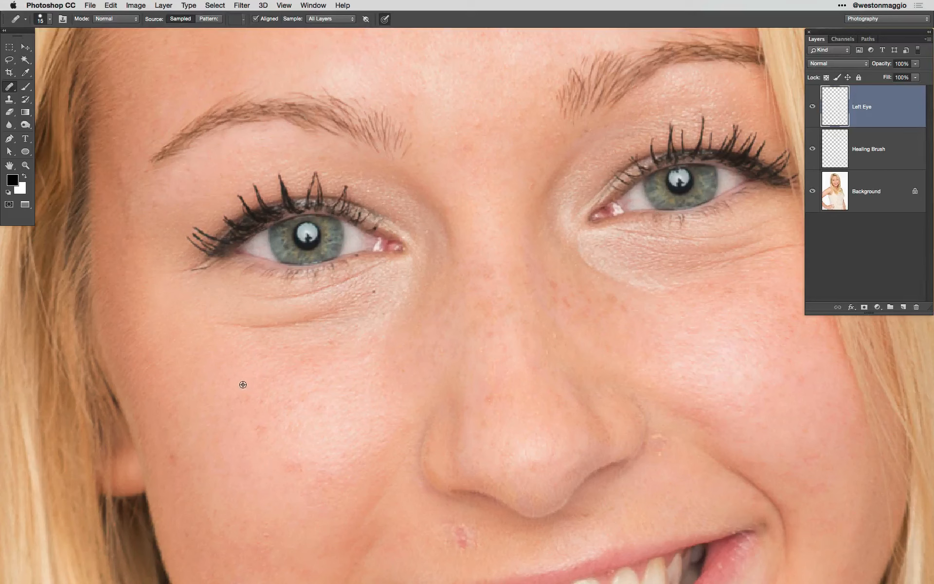
left_click(242, 385, "alt")
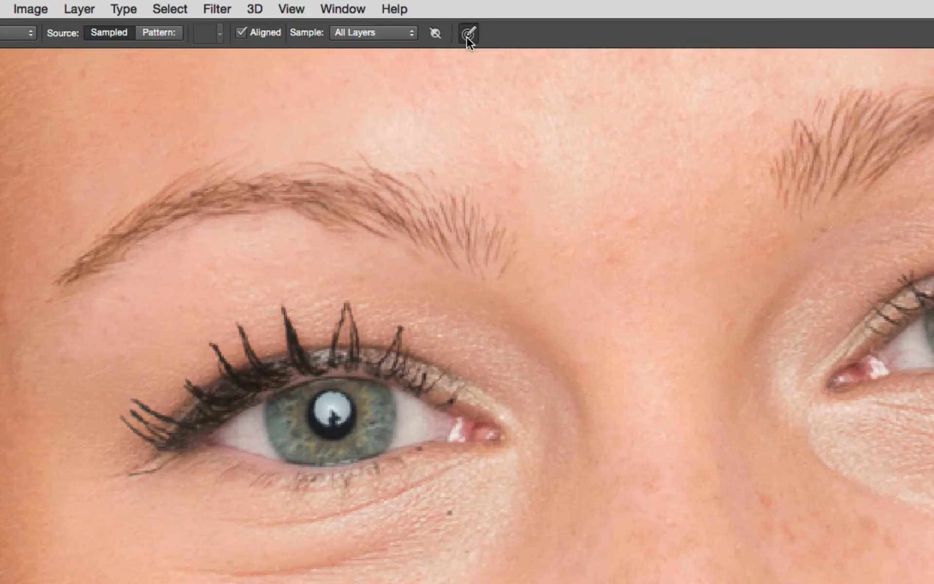
left_click(402, 38)
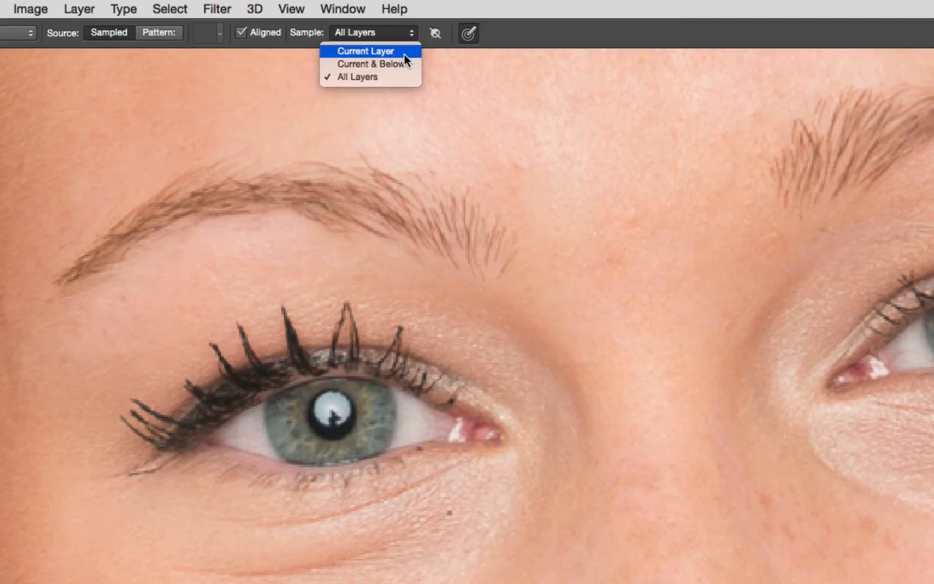
left_click(401, 77)
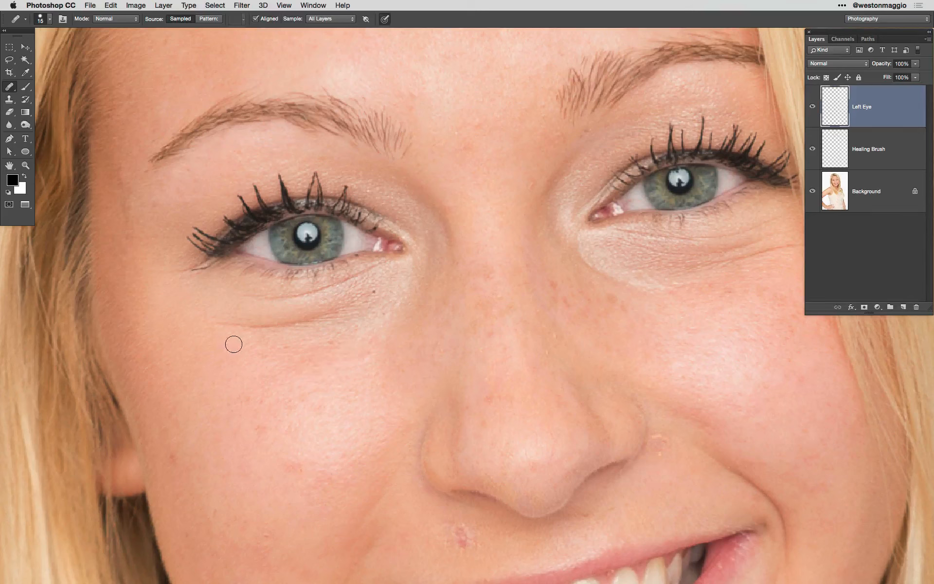
- Paint over the lower crease under the left eye with the sampled skin on the Left Eye layer
mouse_move(243, 326)
left_mouse_down()
mouse_move(311, 316)
mouse_move(294, 325)
mouse_move(276, 327)
mouse_move(364, 301)
left_mouse_up()
mouse_move(272, 323)
left_mouse_down()
mouse_move(373, 290)
mouse_move(280, 323)
mouse_move(336, 314)
mouse_move(374, 292)
left_mouse_up()
left_click_drag(292, 309, 337, 302)
mouse_move(272, 325)
left_mouse_down()
mouse_move(357, 301)
mouse_move(311, 317)
mouse_move(346, 315)
left_mouse_up()
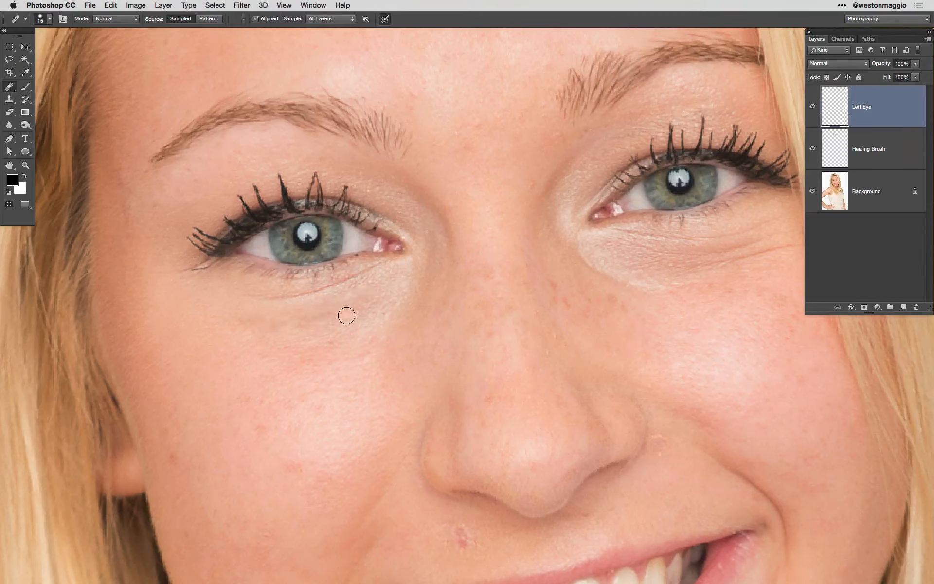
left_click_drag(250, 335, 311, 320)
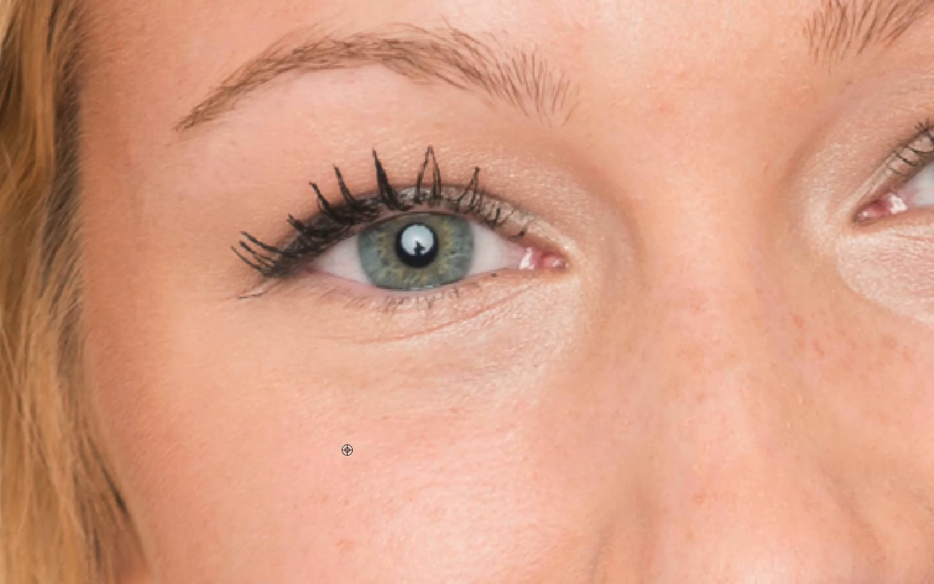
- Heal the upper crease and remaining fine lines under the left eye with skin sampled from the cheek below
mouse_move(329, 338)
left_mouse_down()
mouse_move(439, 313)
mouse_move(397, 341)
mouse_move(480, 318)
mouse_move(454, 335)
mouse_move(422, 337)
mouse_move(511, 306)
left_mouse_up()
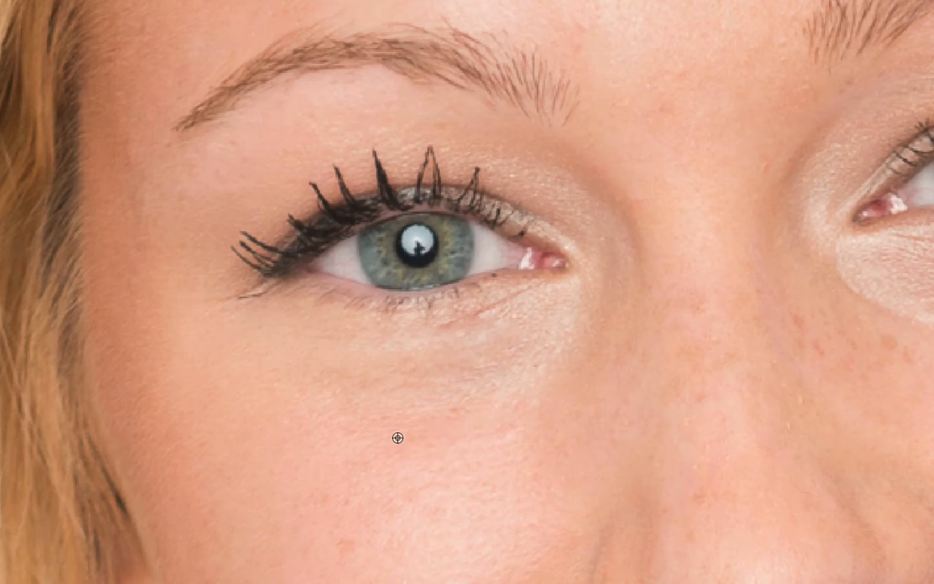
left_click(397, 424, "alt")
left_click_drag(476, 317, 507, 310)
left_click_drag(467, 325, 445, 326)
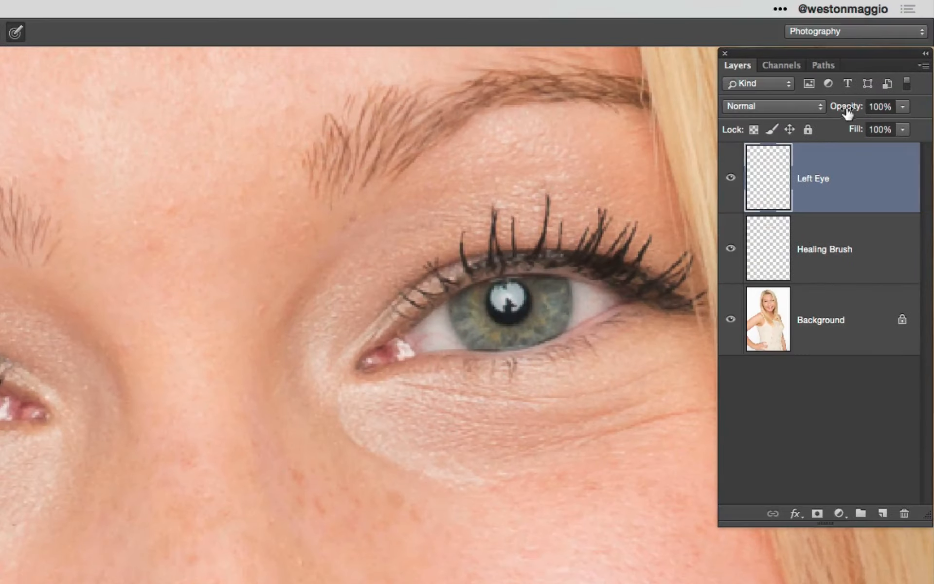
- Lower the Left Eye layer's opacity to 54% and compare the under-eye area with the layer hidden and shown
left_click_drag(879, 69, 871, 70)
left_click_drag(835, 110, 815, 109)
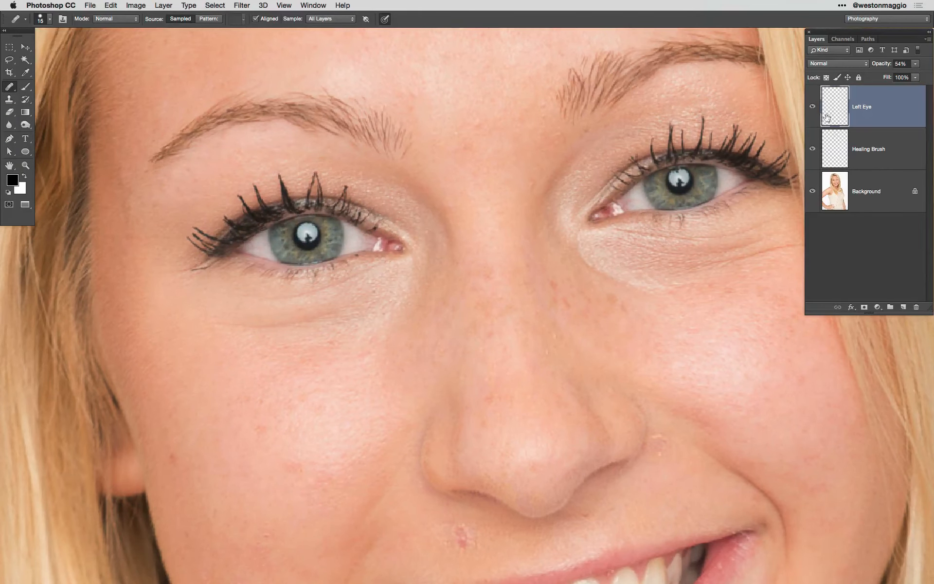
left_click(813, 107)
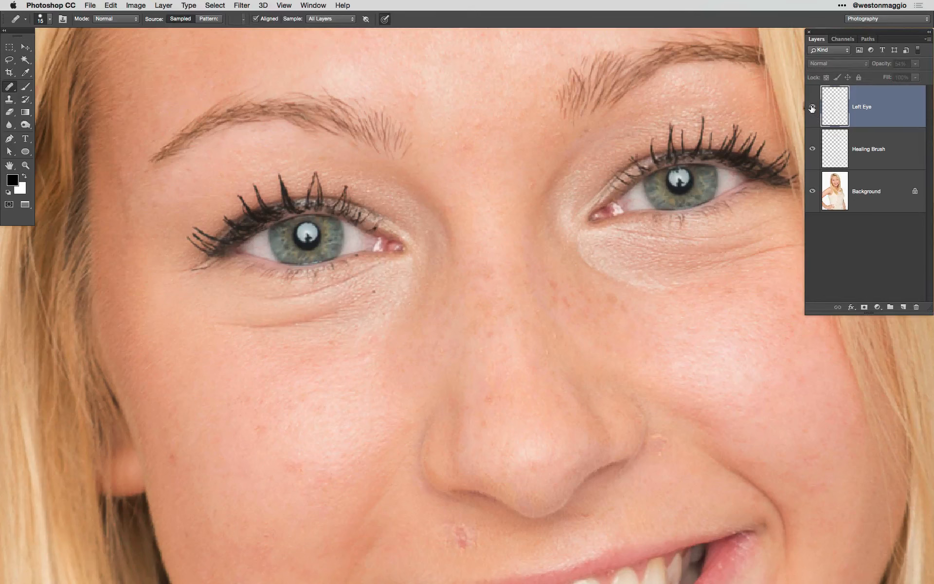
left_click(812, 107)
left_click(812, 108)
left_click(814, 108)
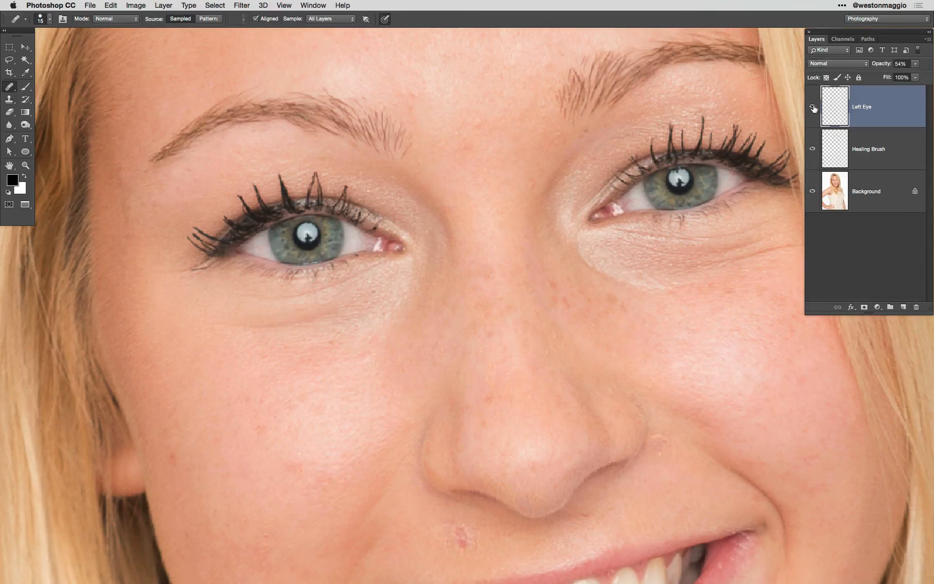
left_click(812, 108)
left_click(813, 107)
- Create an empty layer above the Left Eye layer and name it "Right Eye"
scroll(458, 394, "down", 5)
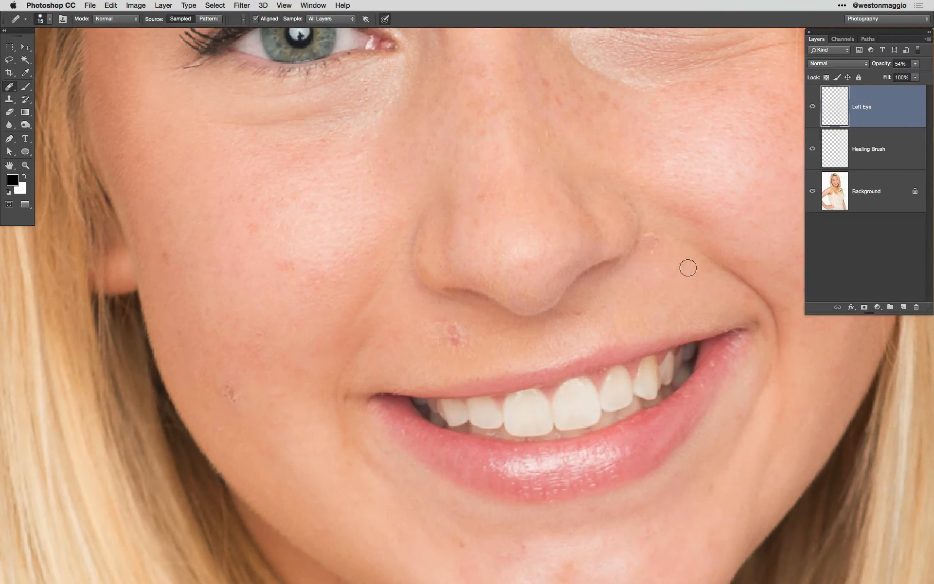
left_click_drag(674, 136, 574, 375)
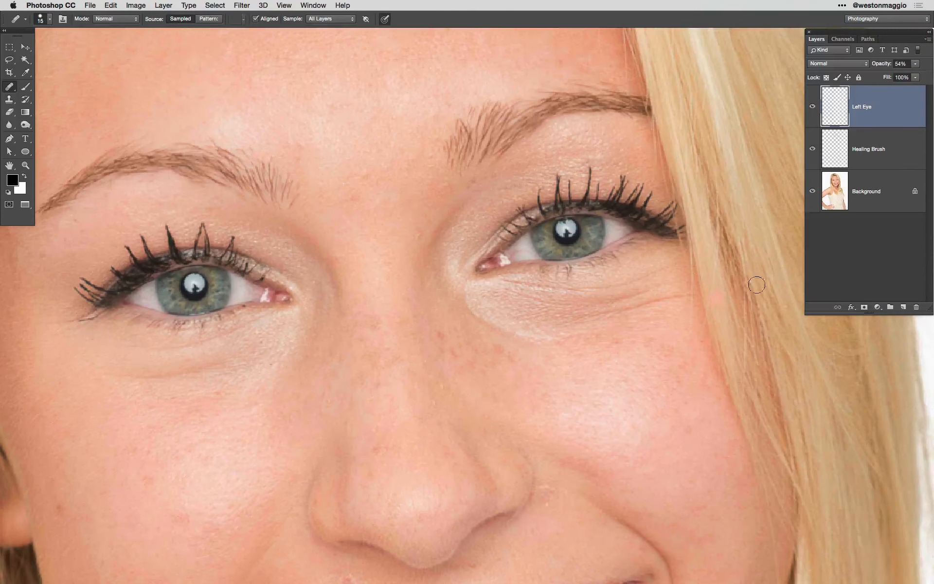
left_click(903, 307)
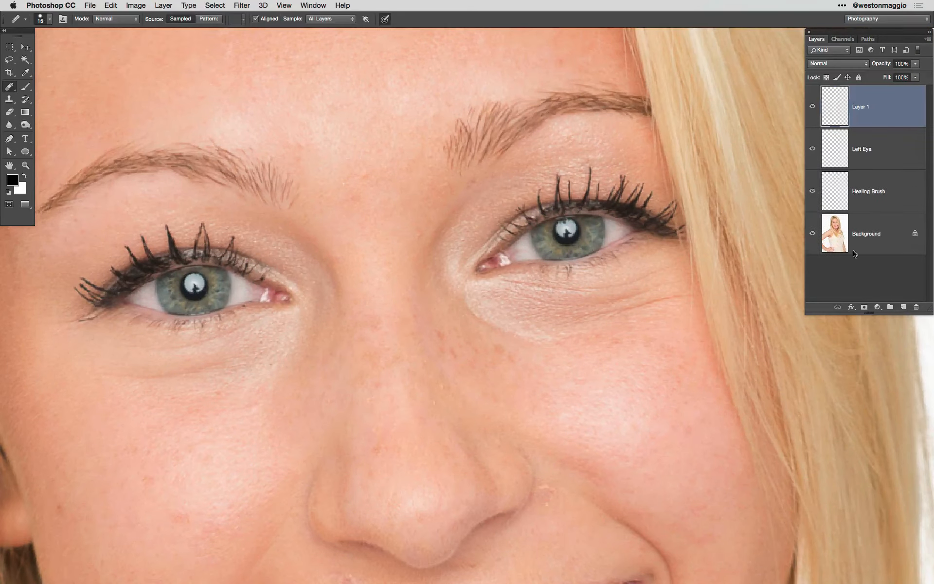
double_click(858, 106)
type("Right Eye")
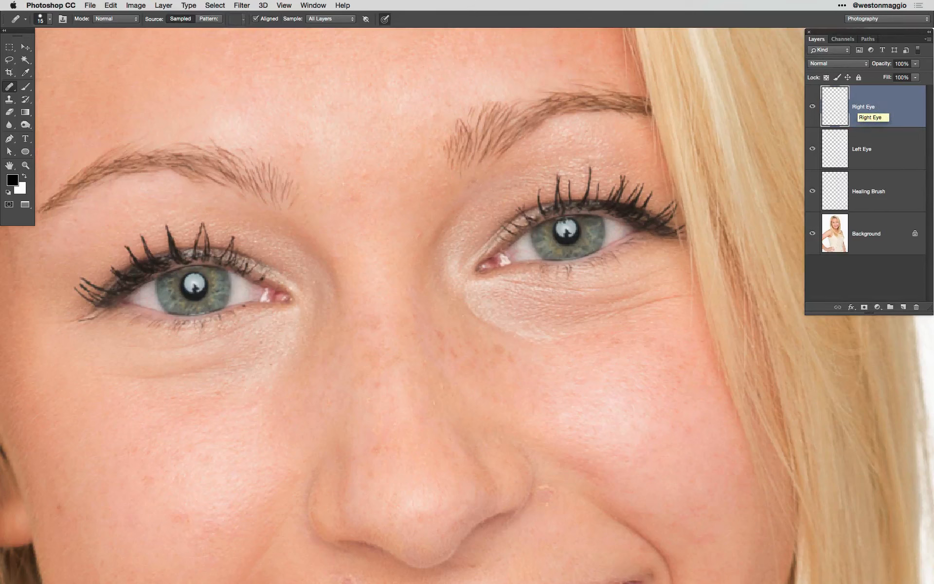
key("Return")
- Sample clean skin on the right cheek and heal the long wrinkles under the right eye on the Right Eye layer
left_click(692, 364, "alt")
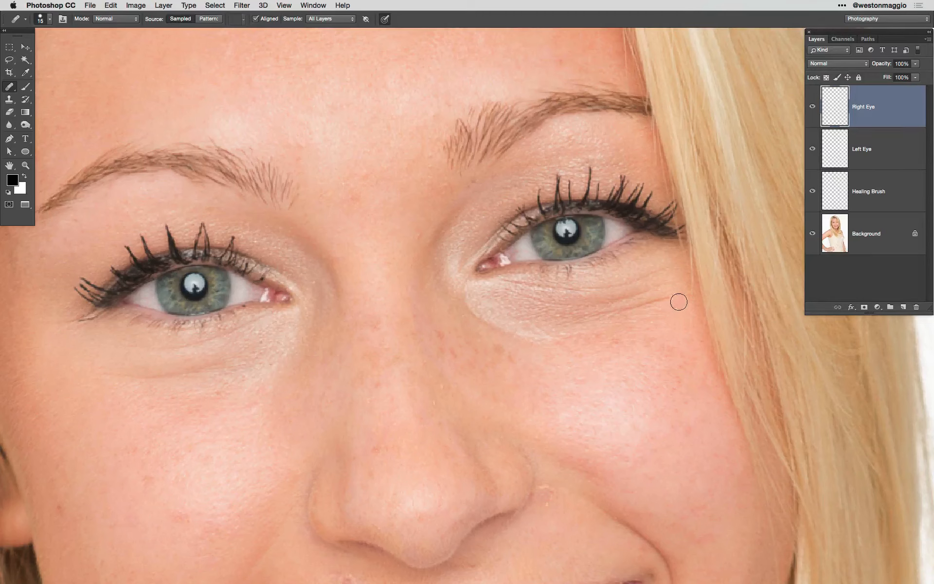
mouse_move(679, 302)
left_mouse_down()
mouse_move(596, 332)
mouse_move(561, 324)
left_mouse_up()
left_click_drag(655, 291, 585, 296)
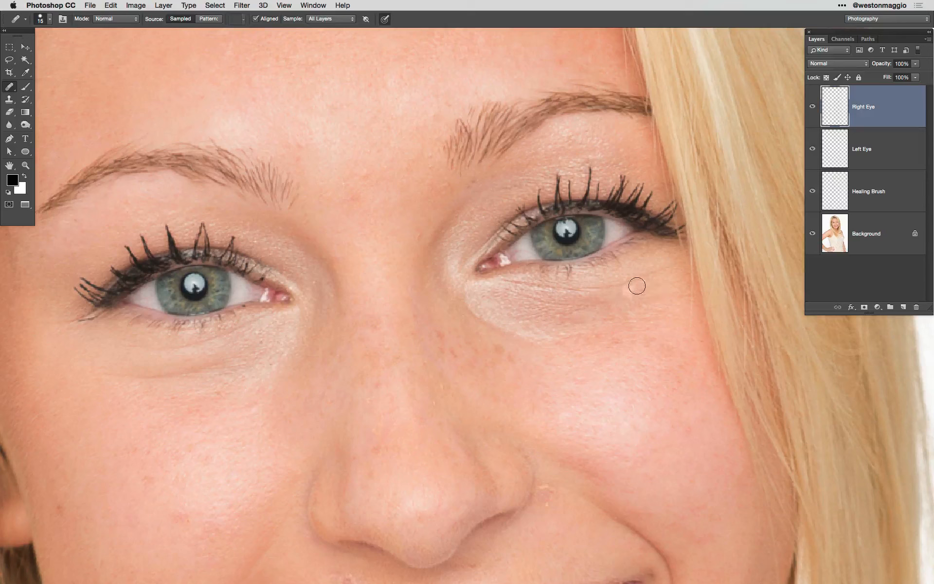
mouse_move(656, 273)
left_mouse_down()
mouse_move(569, 303)
mouse_move(593, 309)
mouse_move(537, 294)
left_mouse_up()
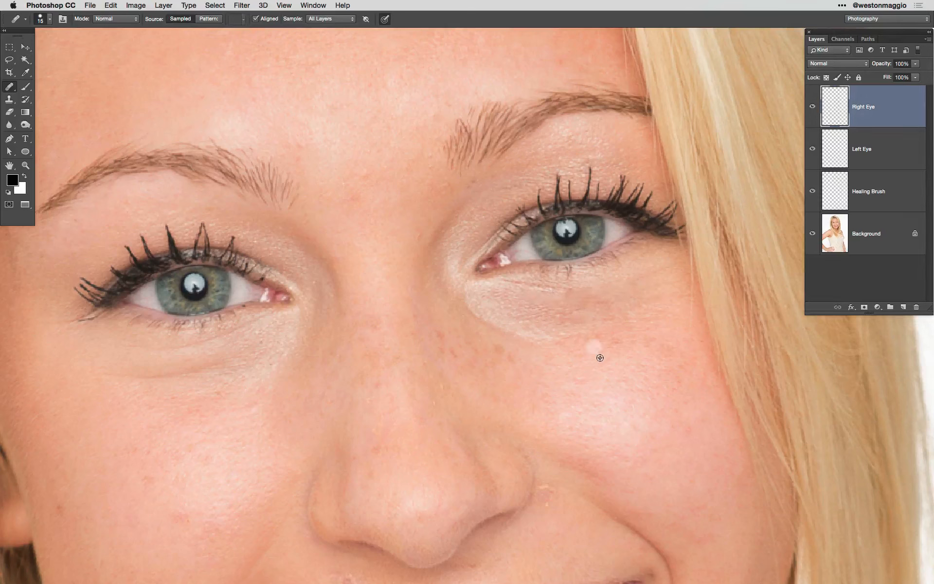
- Touch up the remaining lines and uneven patches under the right eye, resampling nearby cheek skin between strokes
left_click(582, 334, "alt")
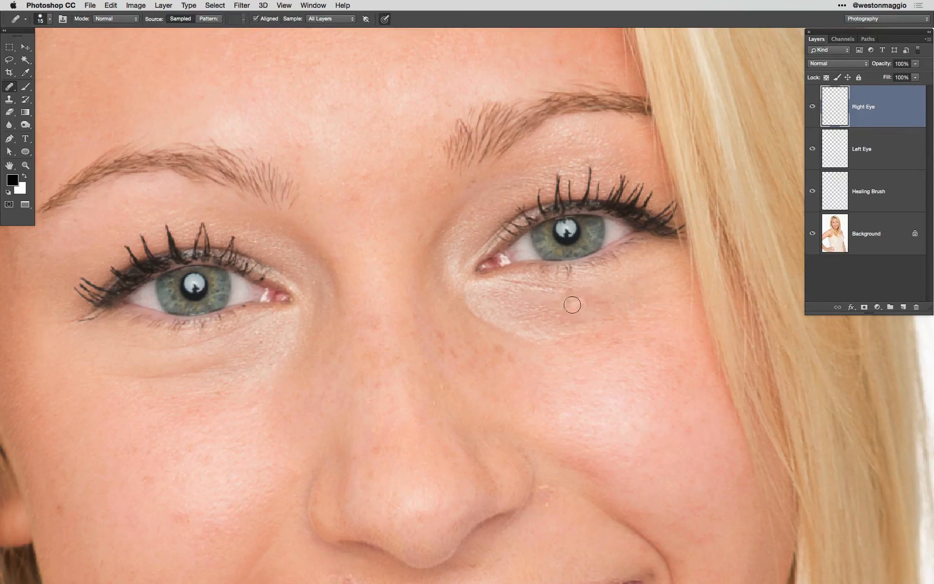
mouse_move(527, 297)
left_mouse_down()
mouse_move(538, 316)
mouse_move(534, 291)
left_mouse_up()
left_click(548, 320, "alt")
left_click(591, 317, "alt")
left_click(558, 327)
left_click(646, 351, "alt")
left_click_drag(616, 303, 591, 306)
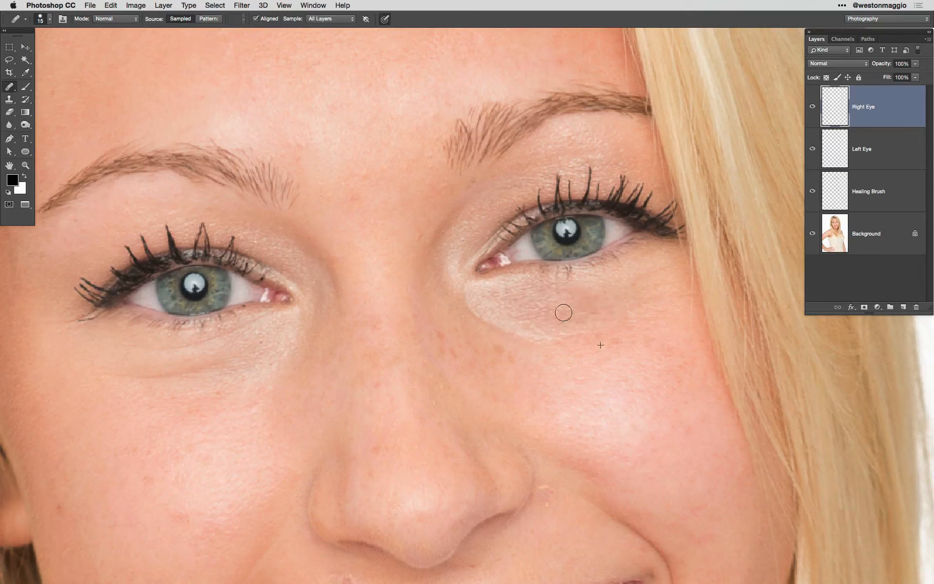
left_click(641, 342, "alt")
- Lower the Right Eye layer's opacity to 46% and compare the face with the layer hidden and shown
left_click_drag(876, 67, 852, 64)
key("super+minus")
key("super+minus")
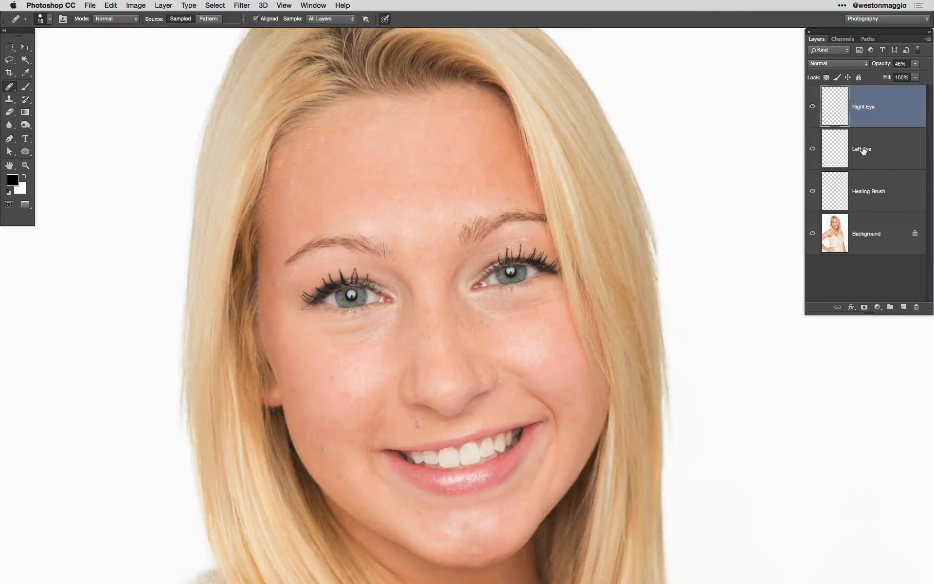
left_click(812, 110)
left_click(813, 110)
left_click(813, 110)
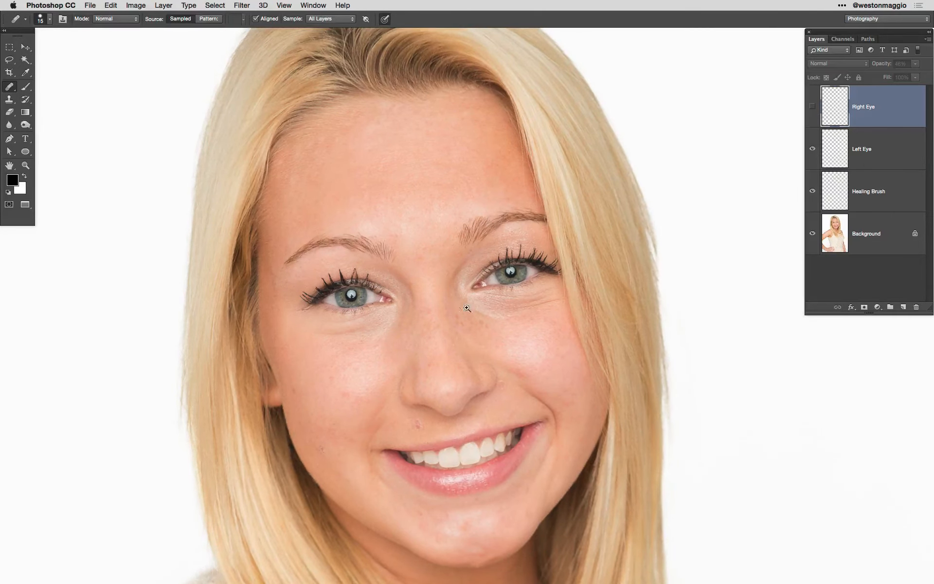
left_click_drag(468, 304, 628, 236)
left_click(813, 110)
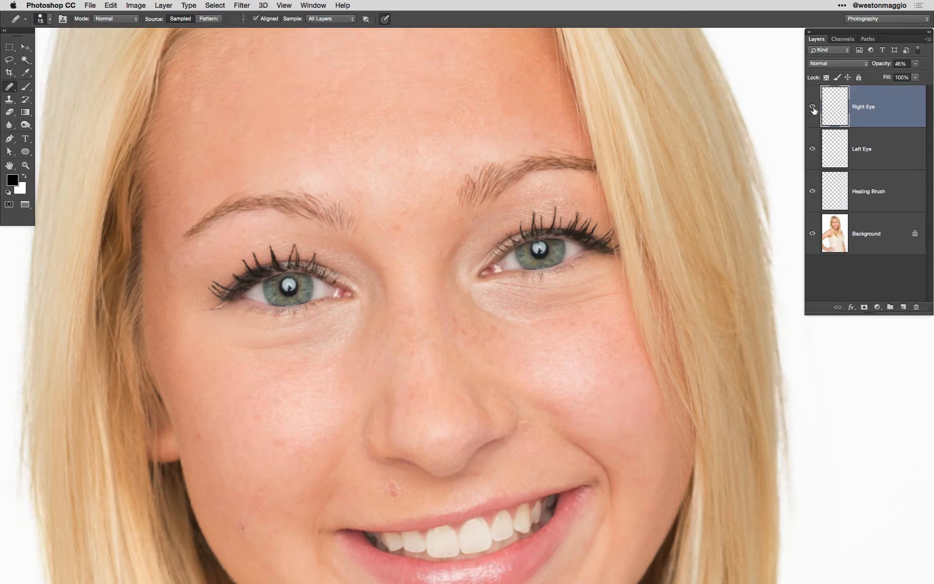
left_click(812, 110)
left_click(814, 110)
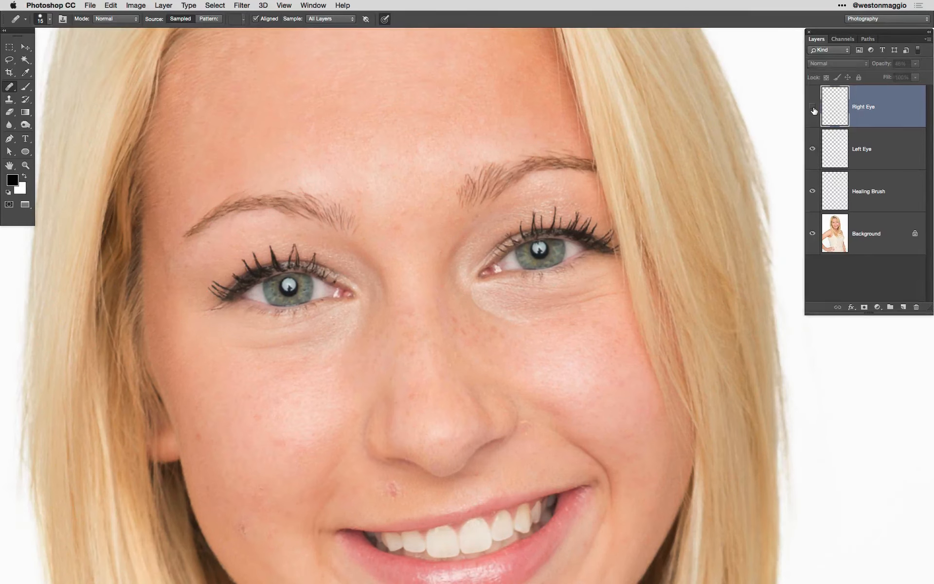
left_click(814, 110)
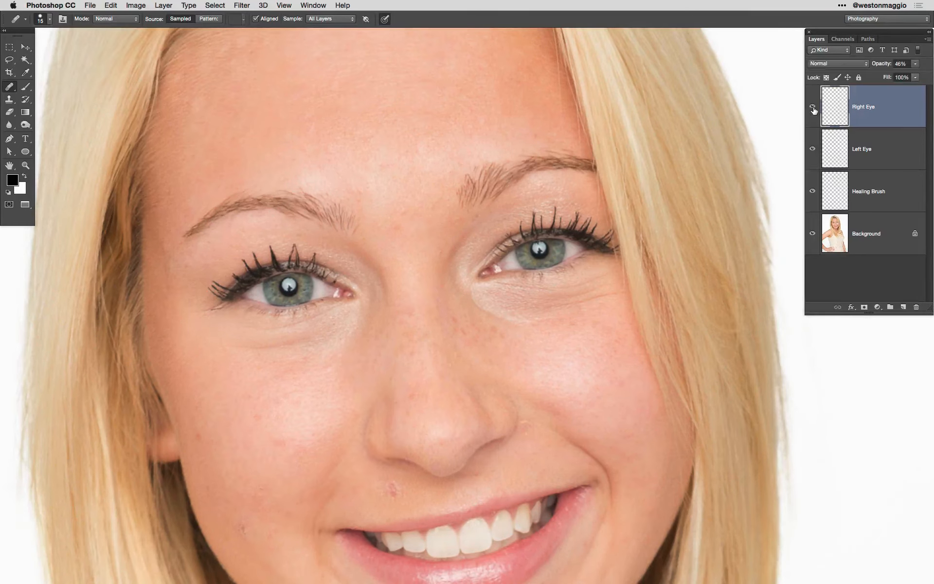
- Check the Left Eye layer's effect and compare the whole retouch with the original by showing only the Background layer
left_click(812, 149)
left_click(813, 149)
left_click(813, 234, "alt")
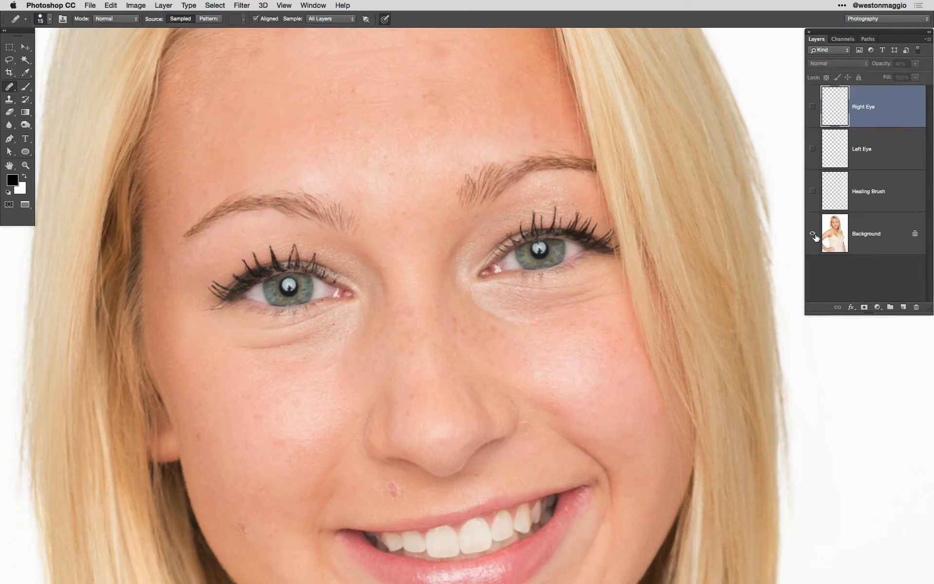
left_click(813, 236, "alt")
left_click(813, 235, "alt")
left_click(813, 235, "alt")
left_click(813, 236, "alt")
left_click(813, 235, "alt")
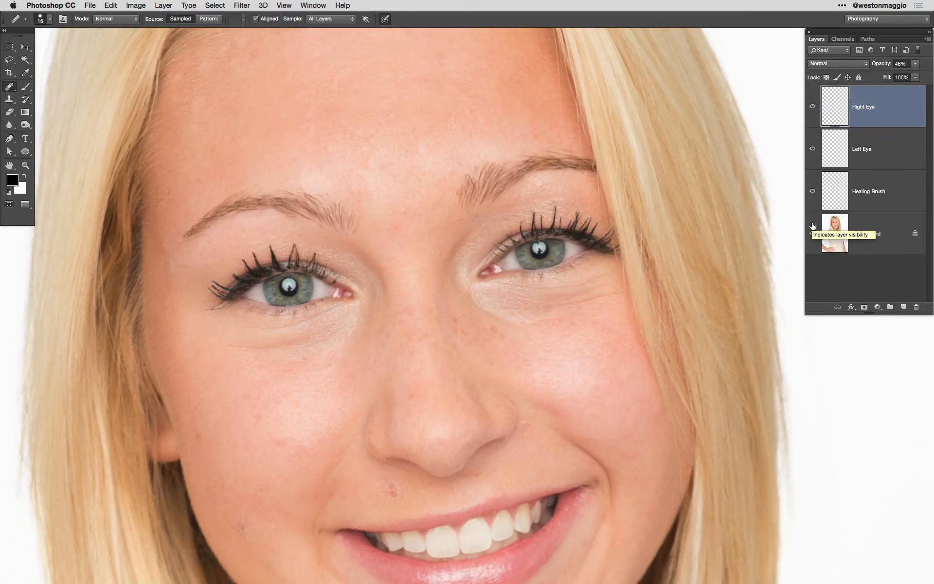
- Create an empty layer above the Right Eye layer and name it "Acne"
left_click(903, 307)
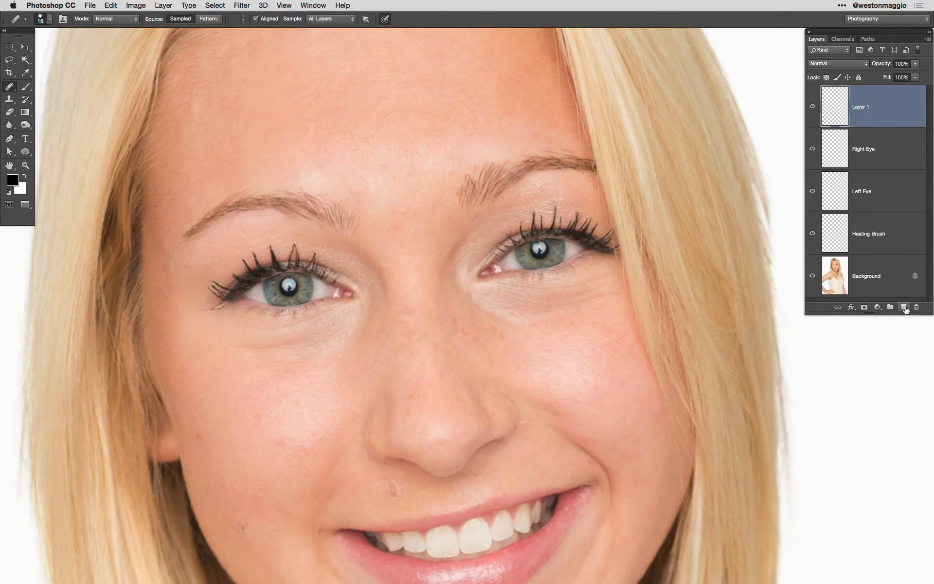
double_click(860, 107)
type("Acne")
key("Return")
- Set the Healing Brush size to 25 to cover the blemish above the upper lip
left_click_drag(407, 366, 386, 209)
left_click(413, 270, "super")
left_click_drag(413, 292, 419, 207)
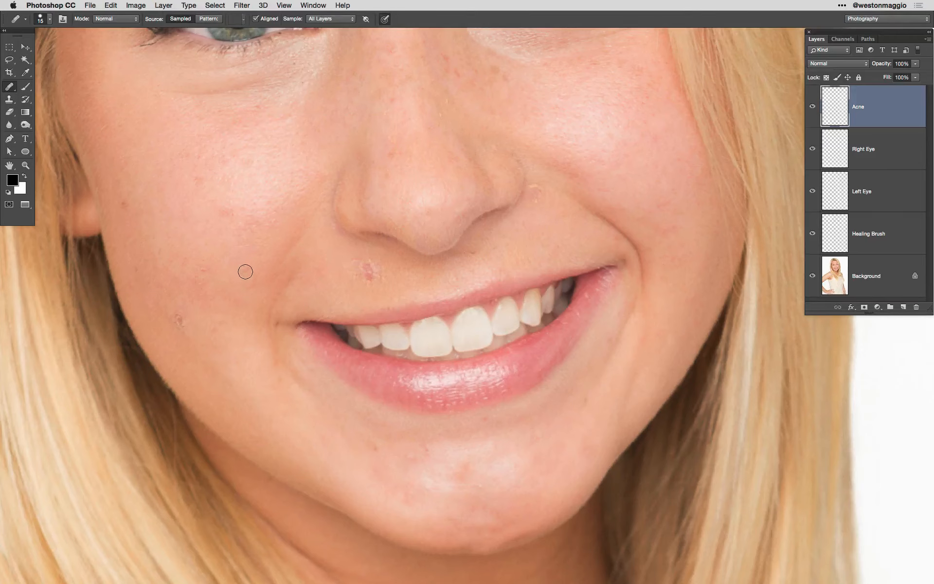
key("bracketright")
key("bracketright")
key("bracketleft")
key("bracketleft")
key("bracketright")
key("bracketright")
key("bracketleft")
left_click(366, 271)
left_click_drag(366, 271, 347, 271)
key("super+z")
- Heal the blemish above the upper lip and the spot on the lower left cheek with skin sampled beside each
left_click(314, 281, "alt")
mouse_move(350, 268)
left_mouse_down()
mouse_move(368, 267)
mouse_move(359, 273)
left_mouse_up()
left_click(517, 350)
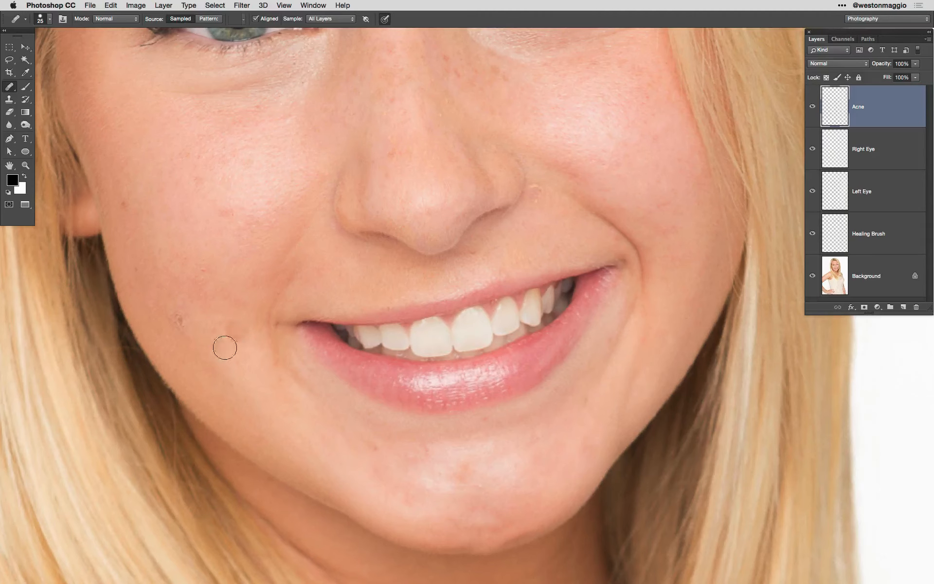
left_click(212, 355, "alt")
left_click(179, 322)
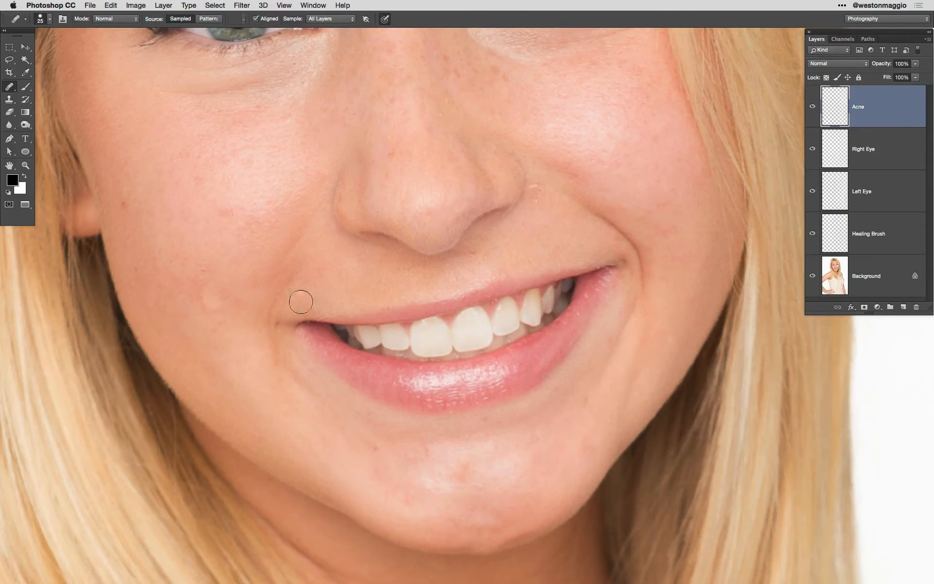
- Heal the small blemish beside the right nostril with clean skin sampled next to it
left_click_drag(537, 252, 427, 338)
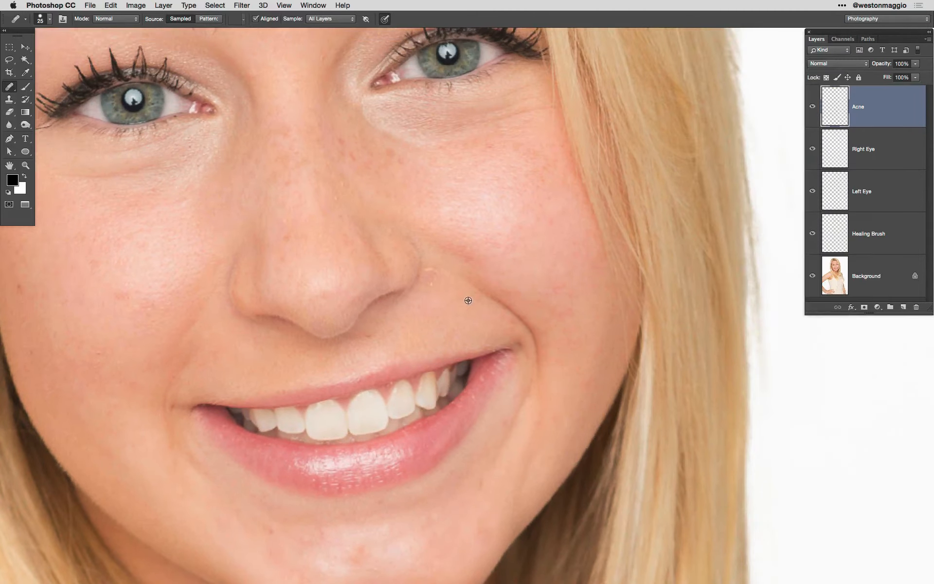
left_click(468, 302, "alt")
left_click_drag(429, 281, 431, 271)
left_click(480, 326)
mouse_move(438, 301)
left_mouse_down()
mouse_move(471, 316)
mouse_move(493, 307)
left_mouse_up()
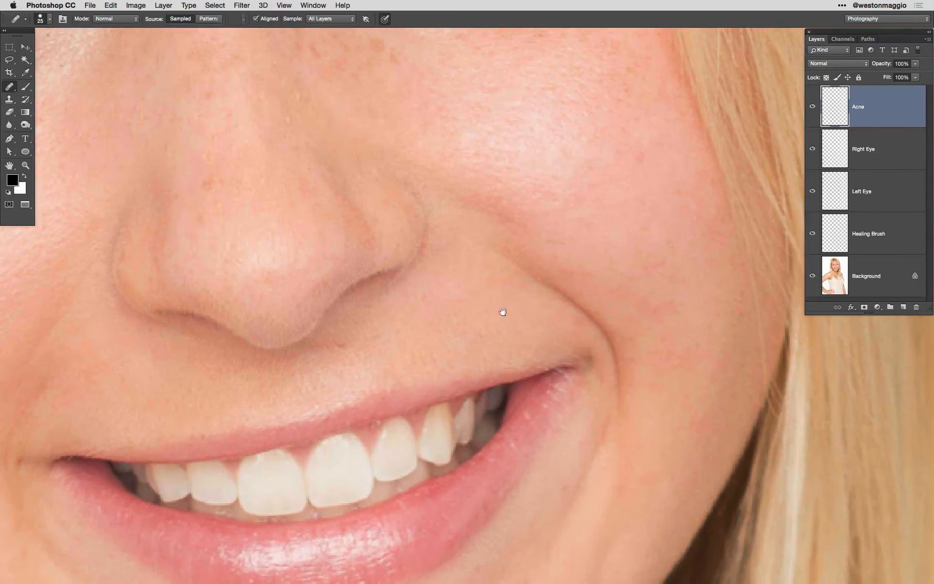
- Dab the skin above the right mouth corner, try different Fade opacities on that healing stroke, and accept the fade
left_click(531, 332)
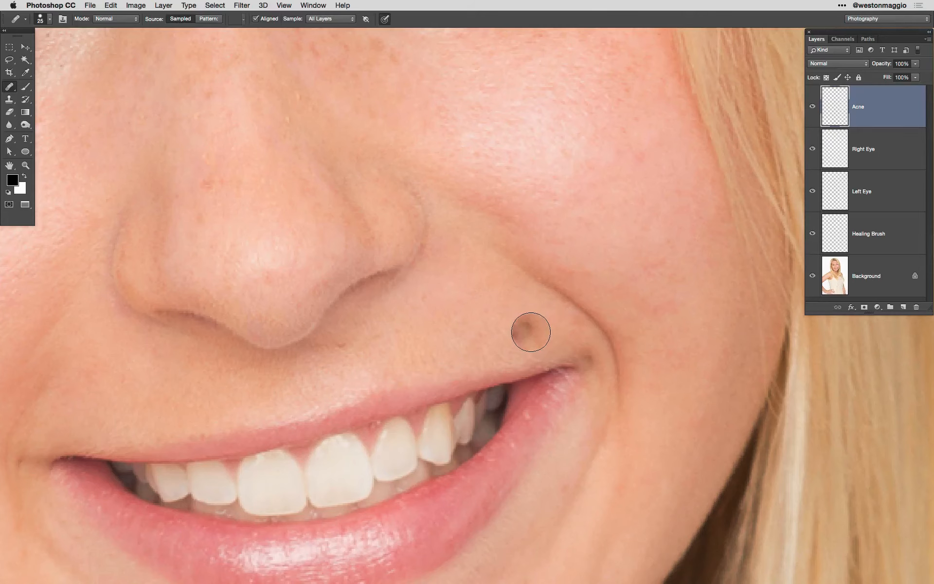
key("super+shift+f")
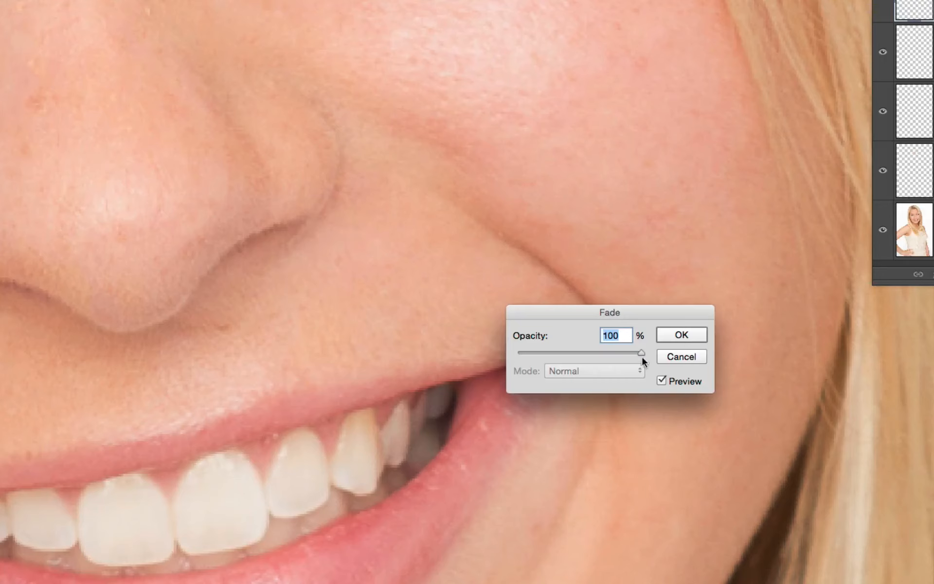
left_click_drag(595, 354, 507, 353)
left_click_drag(520, 353, 567, 355)
left_click_drag(590, 353, 680, 361)
left_click(681, 335)
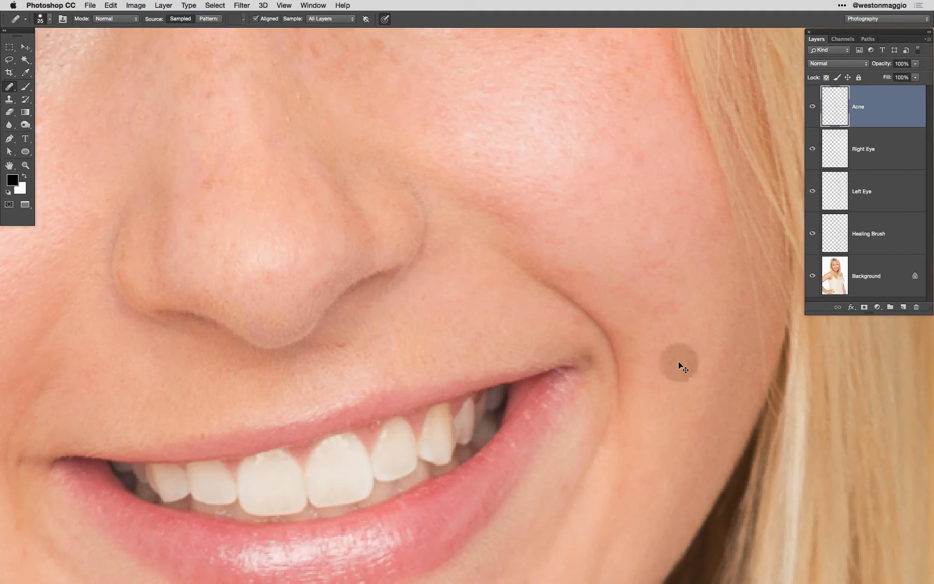
- Compare the full retouched portrait with the original by hiding and restoring all layers above the Background
key("super+minus")
key("super+minus")
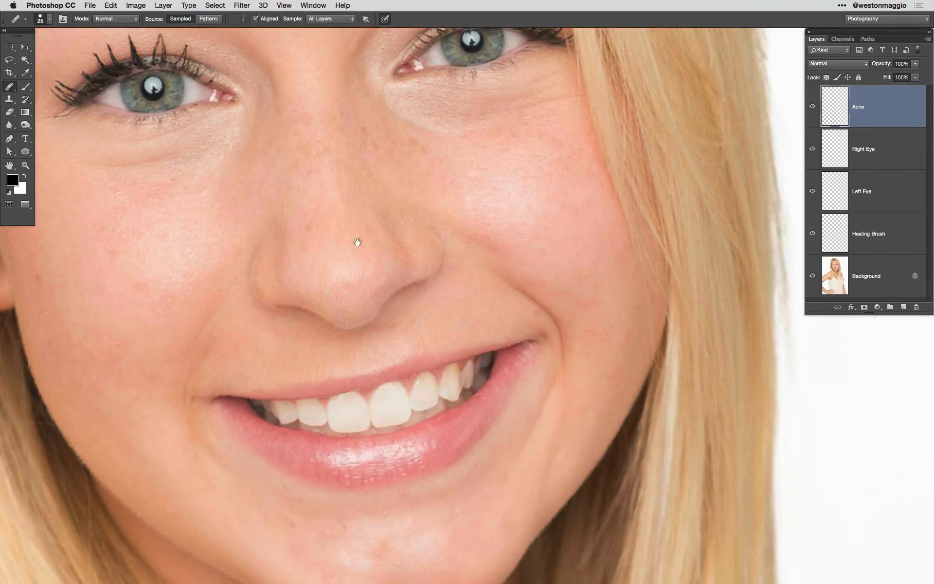
mouse_move(376, 267)
left_mouse_down()
mouse_move(440, 258)
mouse_move(448, 242)
mouse_move(438, 235)
left_mouse_up()
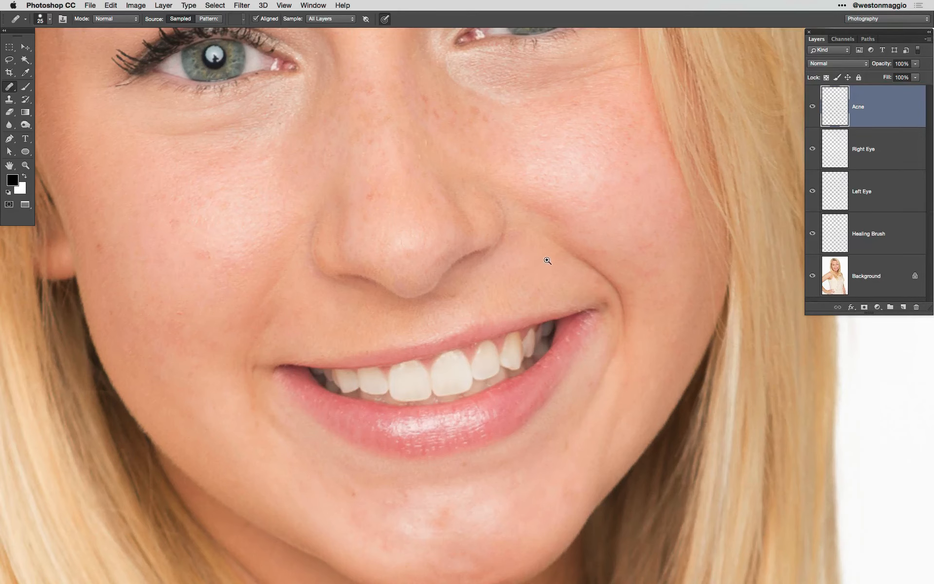
mouse_move(548, 260)
left_mouse_down()
mouse_move(509, 258)
mouse_move(427, 377)
left_mouse_up()
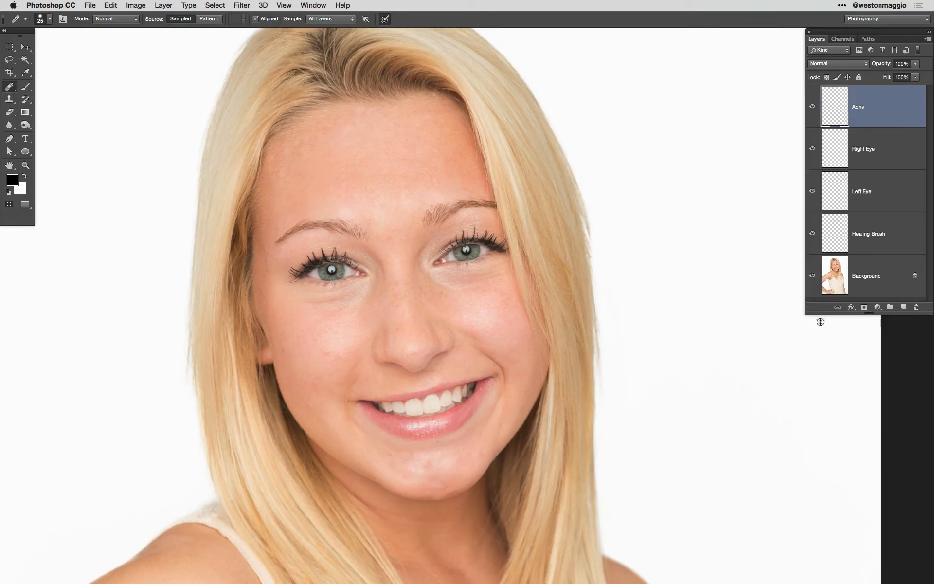
left_click(813, 276, "alt")
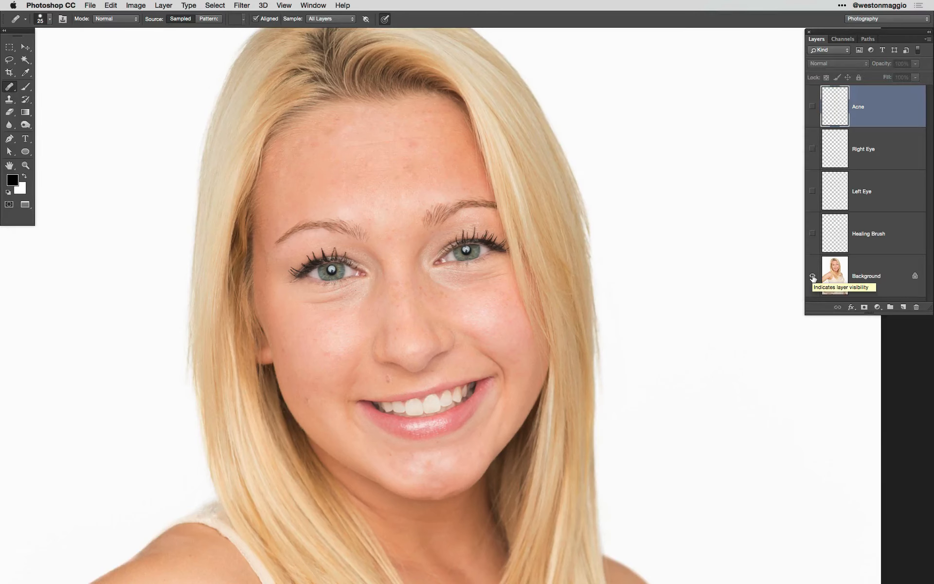
left_click(812, 276, "alt")
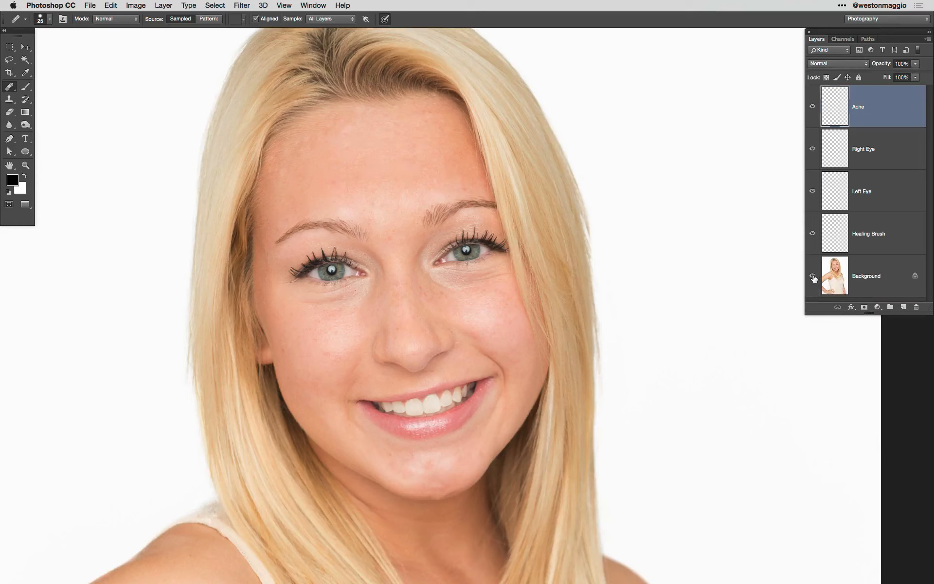
left_click(812, 276, "alt")
left_click(812, 276, "alt")
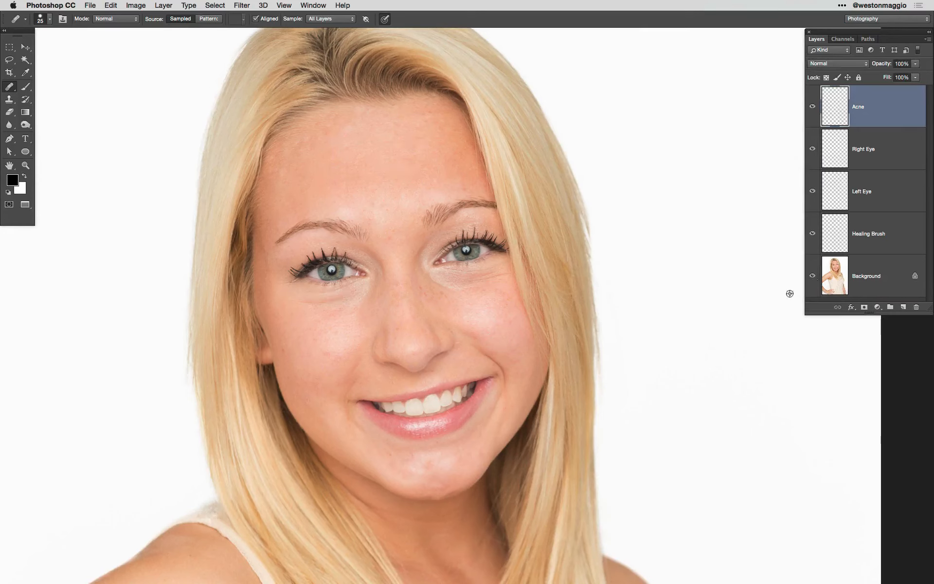